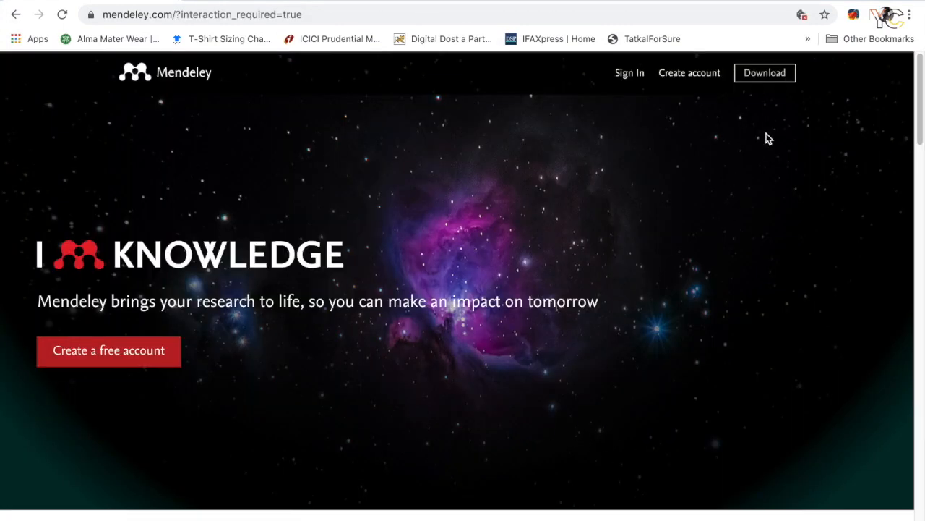
# Download the Mendeley Desktop installer and copy Mendeley Desktop from its disk image into the Applications folder.
pyautogui.click(781, 84)
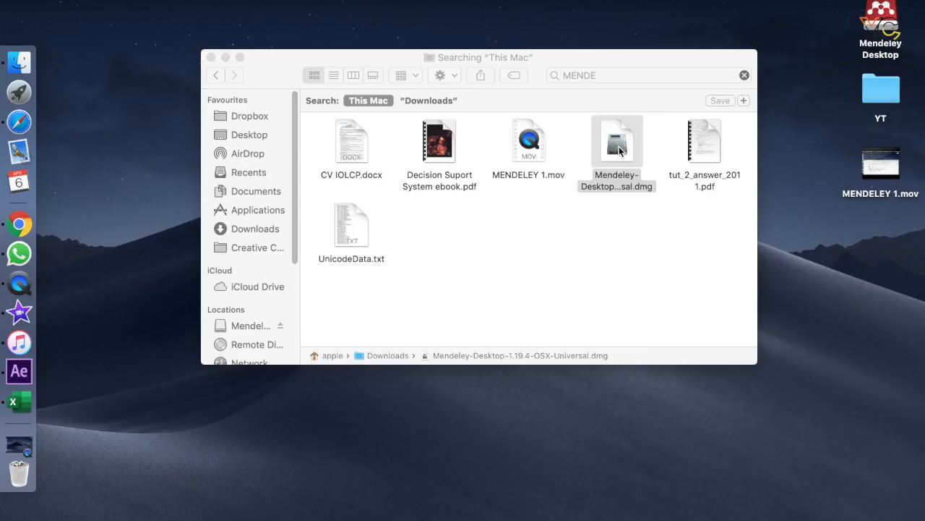
pyautogui.click(619, 150)
pyautogui.doubleClick(619, 149)
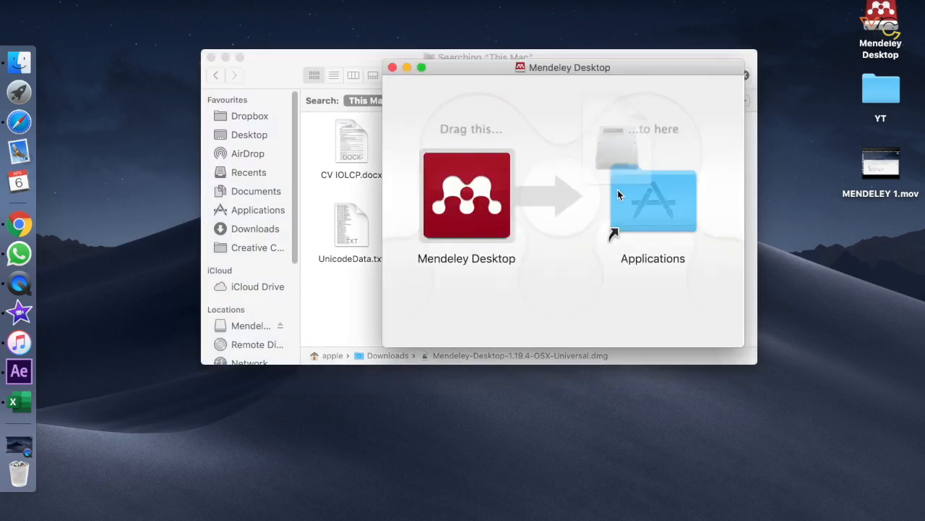
pyautogui.click(504, 224)
pyautogui.moveTo(504, 224); pyautogui.dragTo(655, 219)
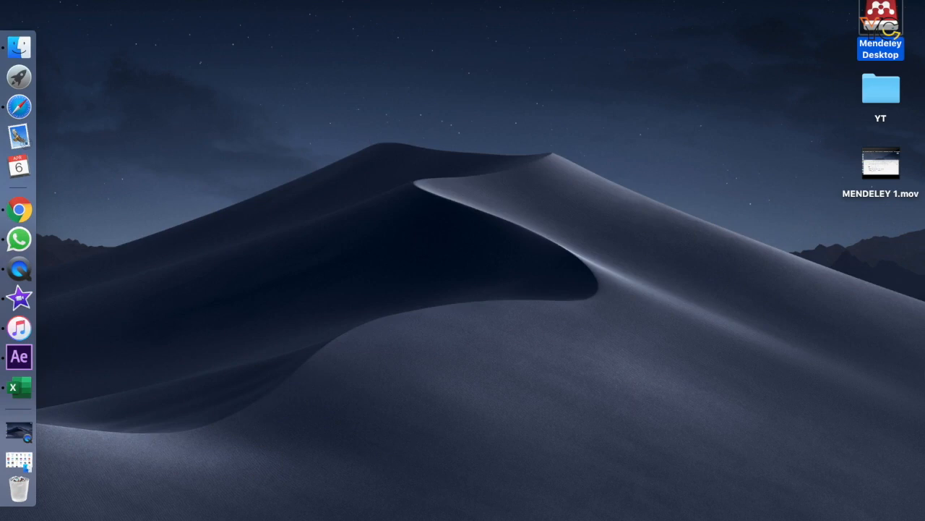
# Launch the newly installed Mendeley Desktop.
pyautogui.click(876, 414)
pyautogui.press('F4')
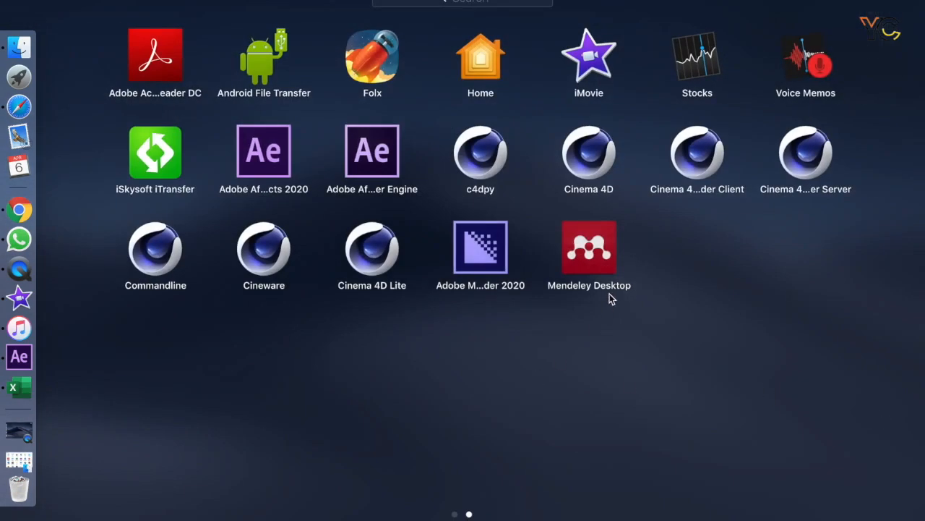
pyautogui.click(593, 254)
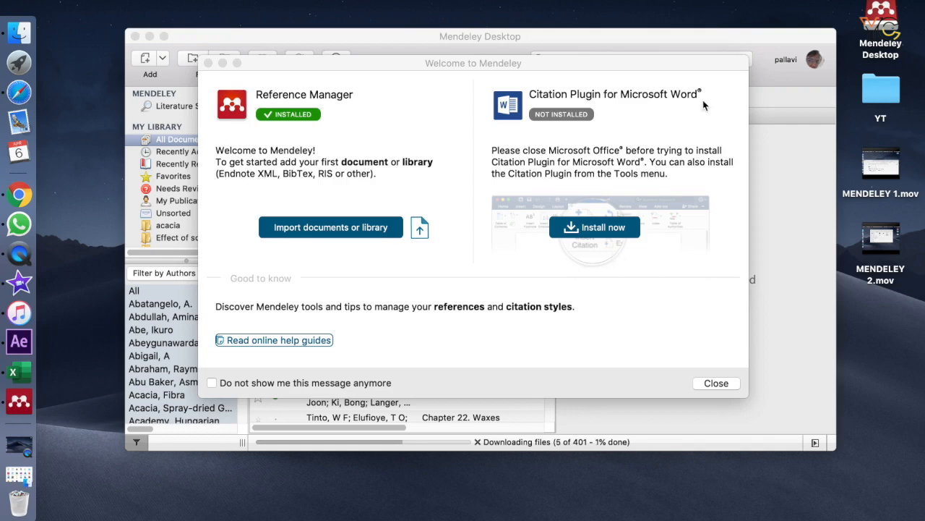
# Install the Citation Plugin for Microsoft Word, and dismiss the welcome message permanently along with the Add and Create guidance.
pyautogui.click(595, 227)
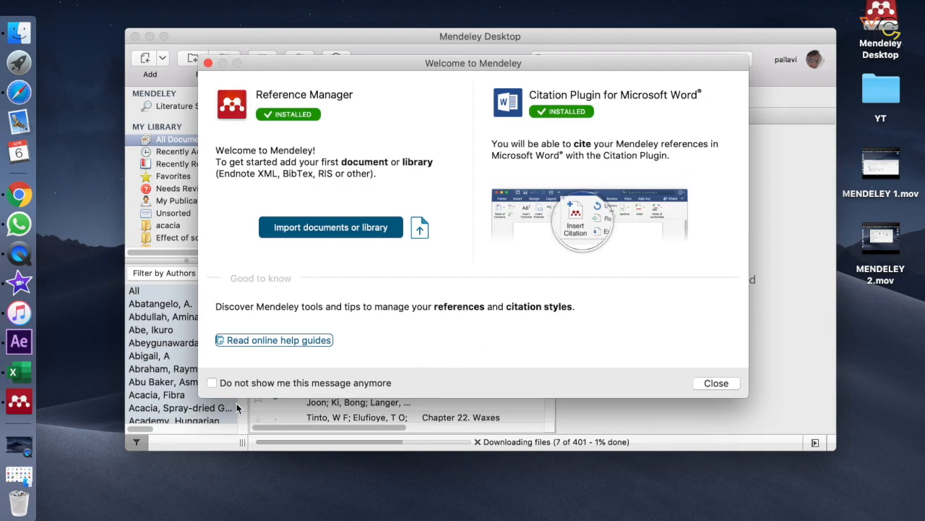
pyautogui.click(212, 384)
pyautogui.click(726, 386)
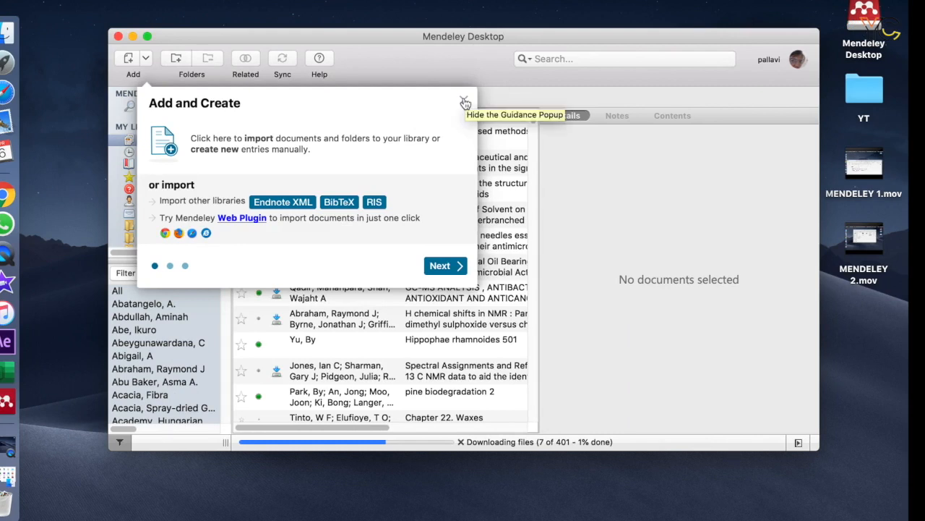
pyautogui.click(464, 101)
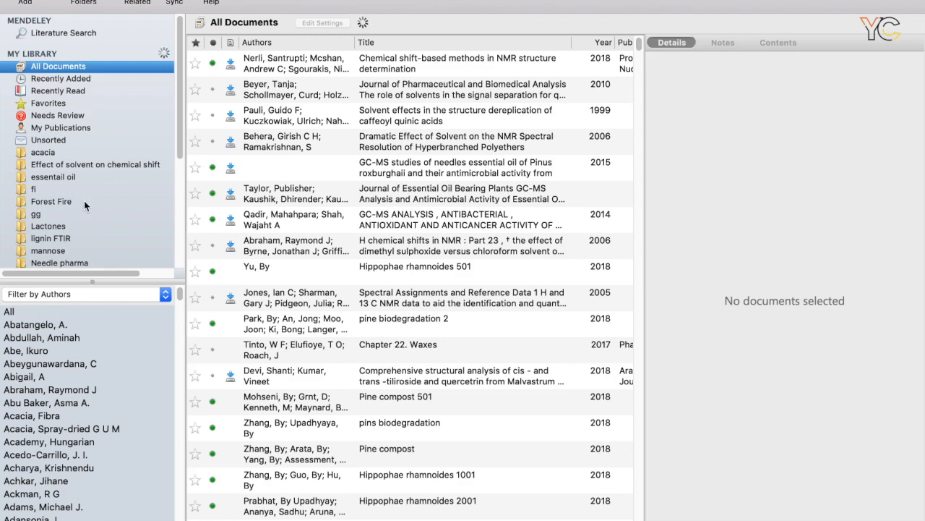
pyautogui.moveTo(182, 133)
pyautogui.mouseDown()
pyautogui.moveTo(176, 228)
pyautogui.moveTo(183, 118)
pyautogui.mouseUp()
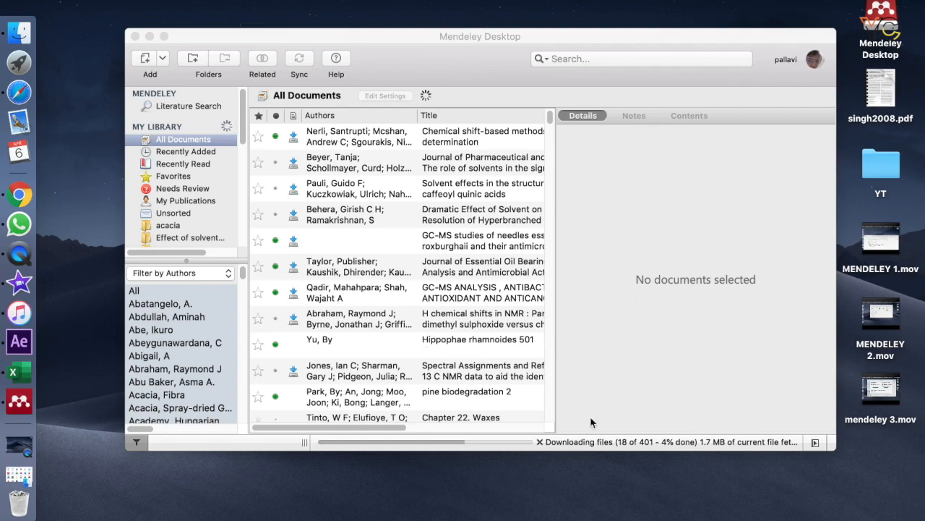
pyautogui.click(164, 36)
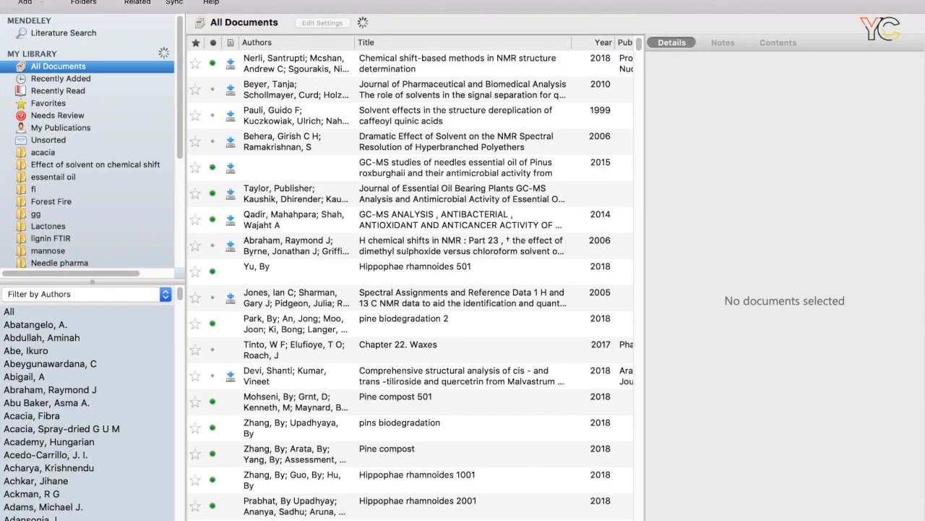
pyautogui.click(26, 1)
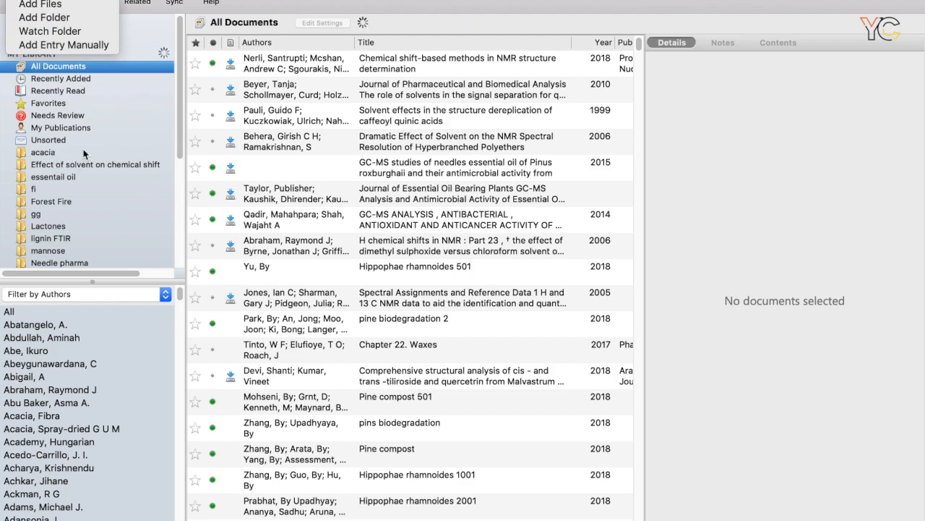
pyautogui.click(150, 41)
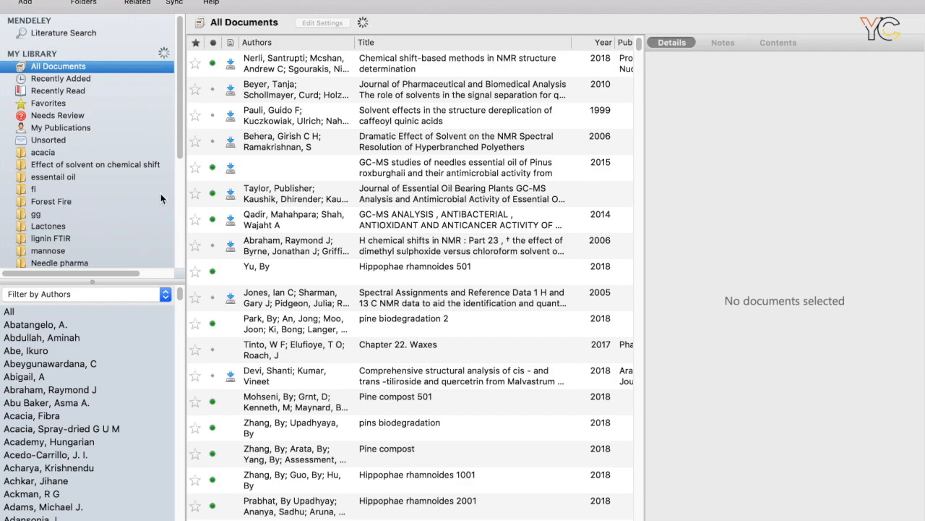
# Create a new library folder named "Chir pine".
pyautogui.scroll(-1, 178, 160)
pyautogui.moveTo(178, 161); pyautogui.dragTo(173, 274)
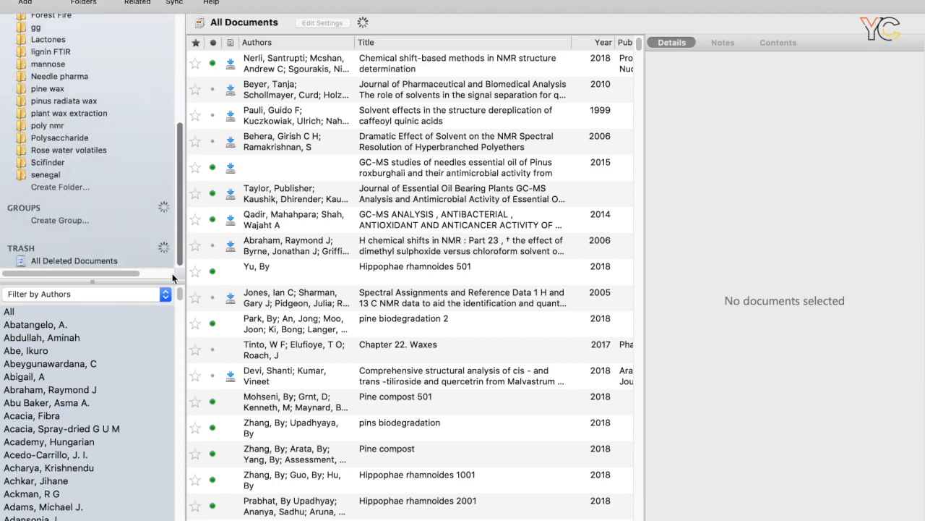
pyautogui.click(39, 189)
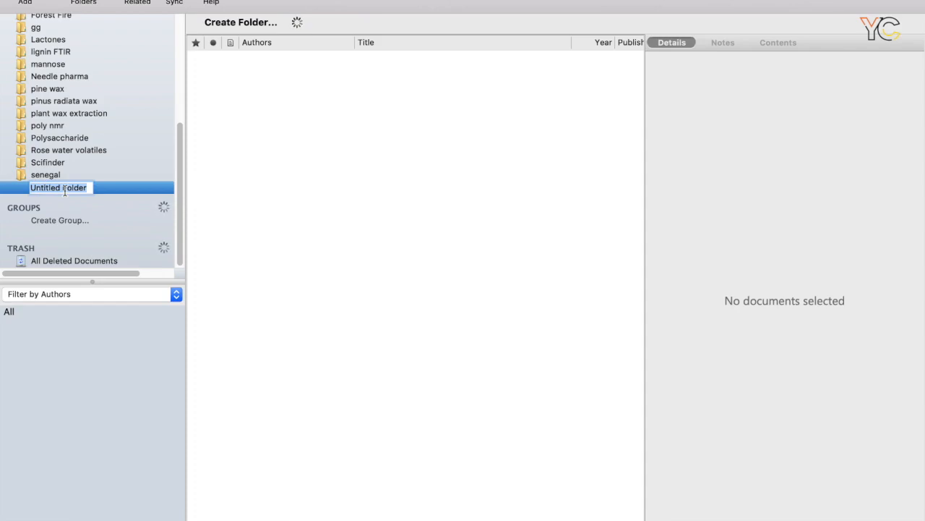
pyautogui.write('Chir pine')
pyautogui.press('Return')
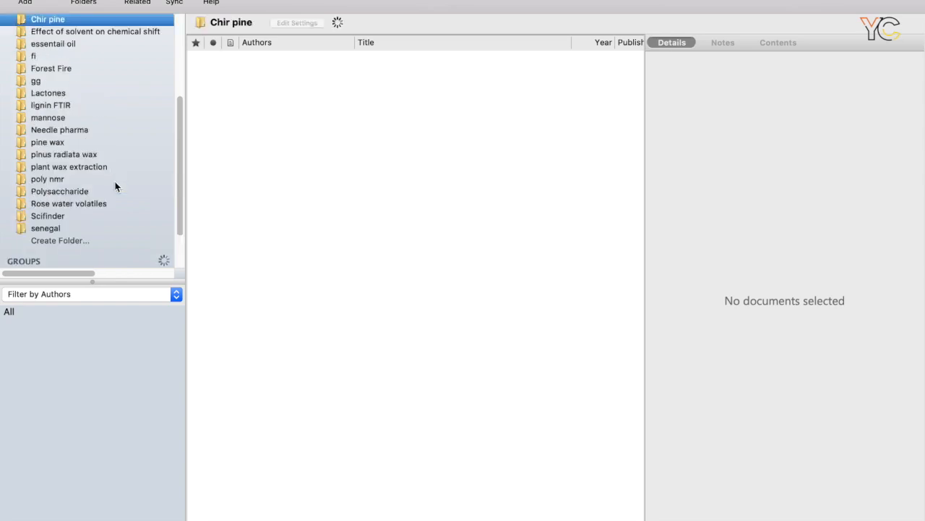
# Add singh2008.pdf from the desktop to the Chir pine folder.
pyautogui.scroll(-2, 41, 182)
pyautogui.scroll(3, 101, 173)
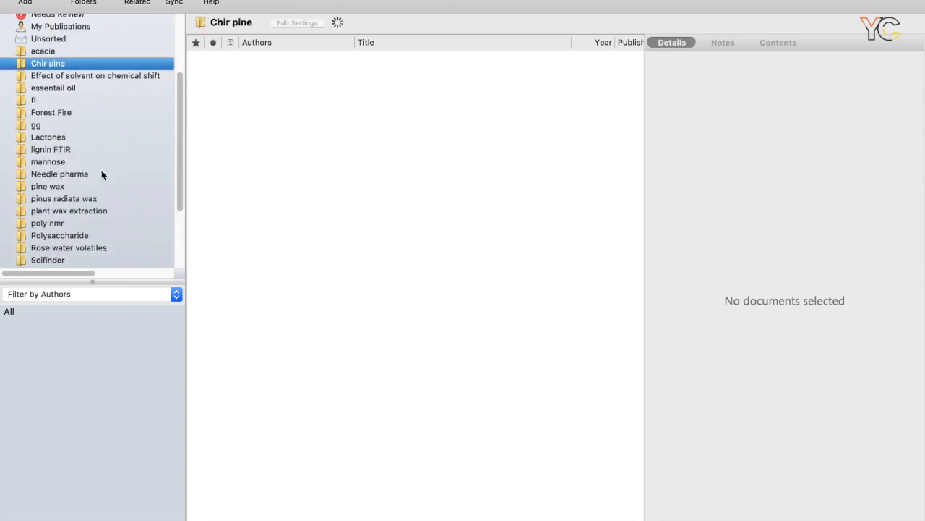
pyautogui.doubleClick(38, 65)
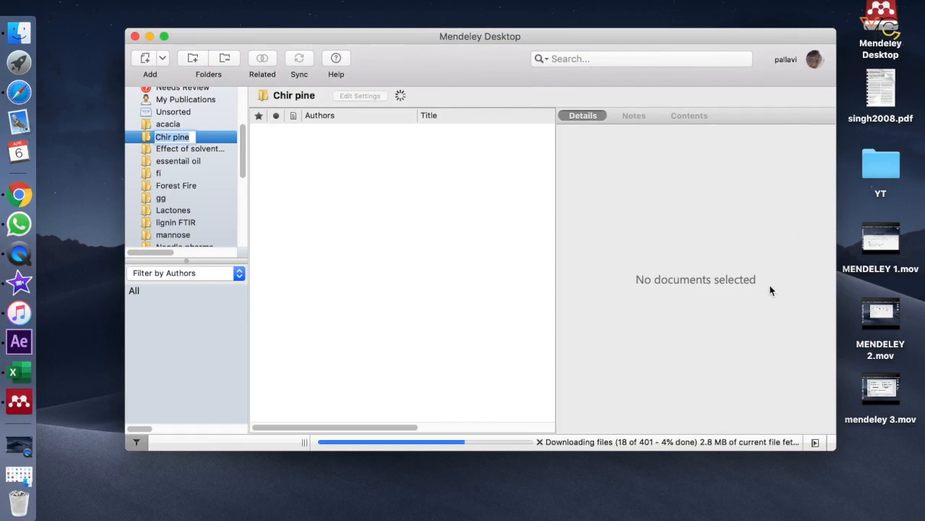
pyautogui.moveTo(888, 101); pyautogui.dragTo(398, 217)
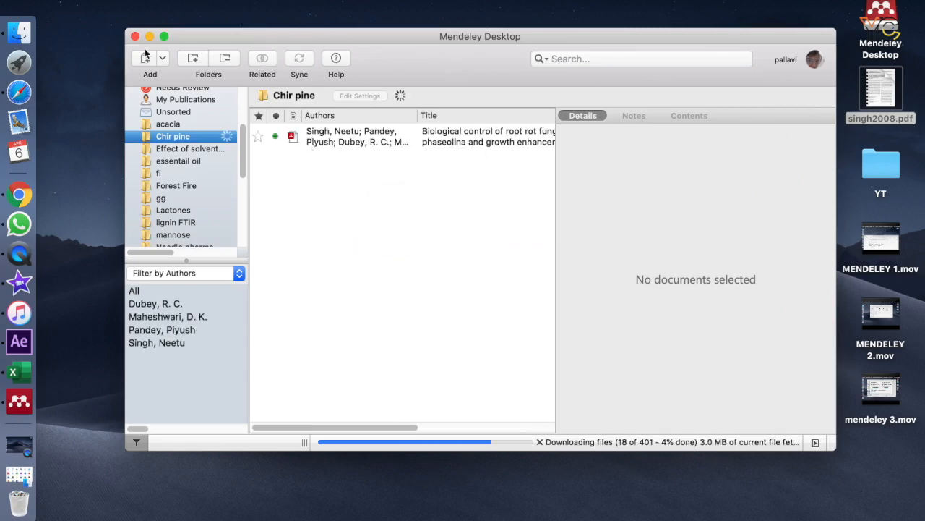
# Review the details of the paper in the Chir pine folder and open its attached file singh2008.pdf for reading.
pyautogui.click(164, 36)
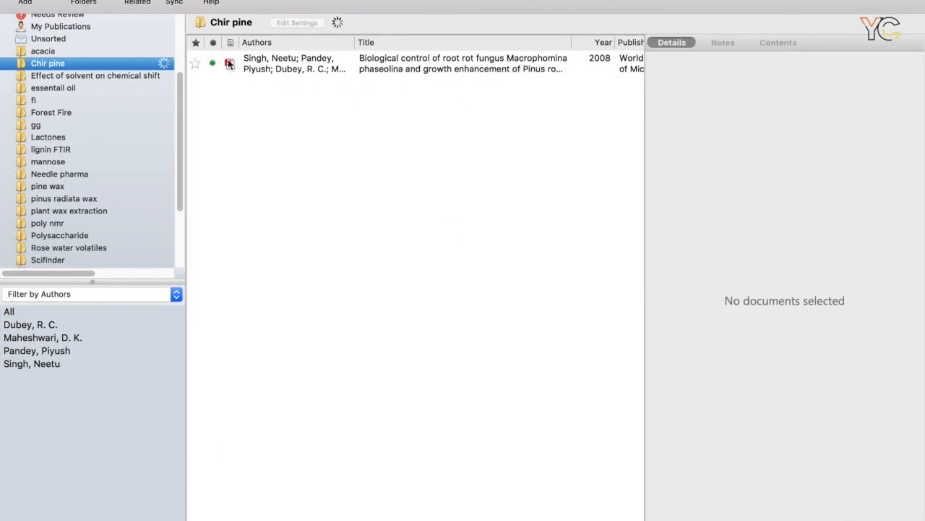
pyautogui.click(271, 70)
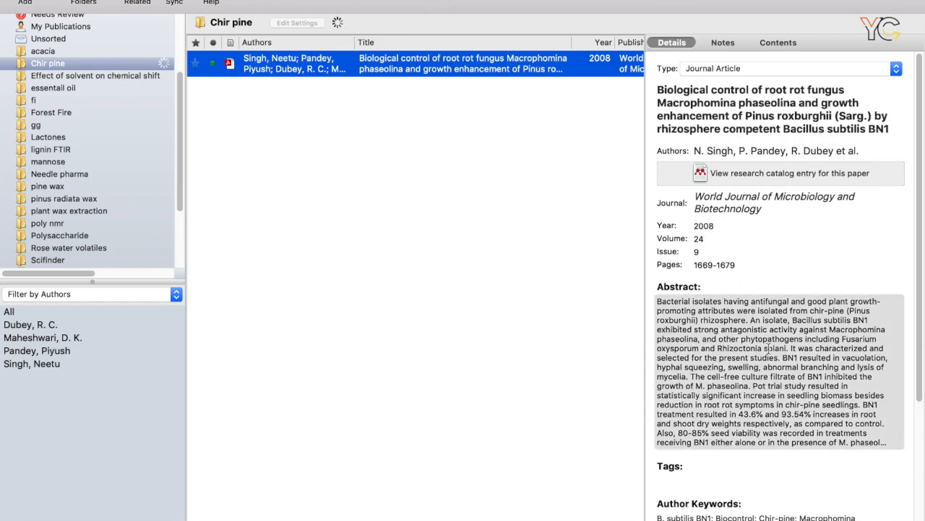
pyautogui.moveTo(920, 261); pyautogui.dragTo(920, 449)
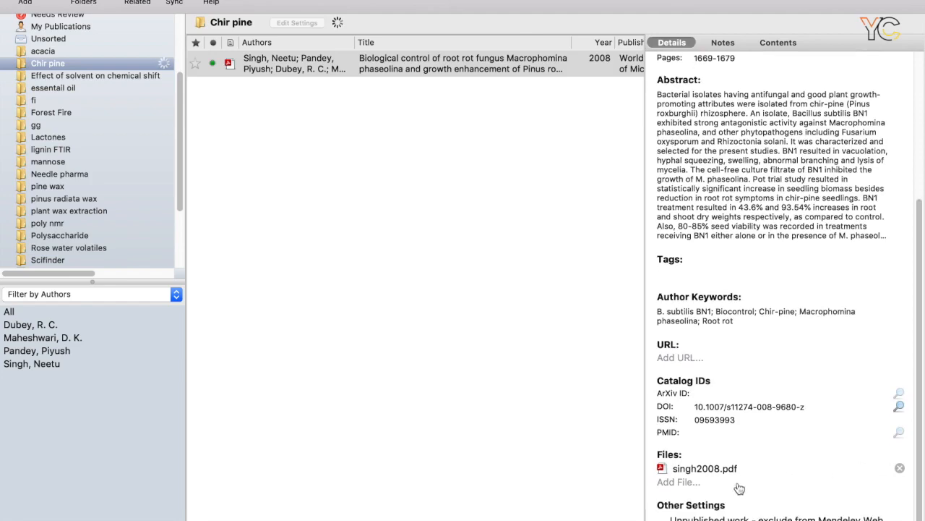
pyautogui.click(689, 470)
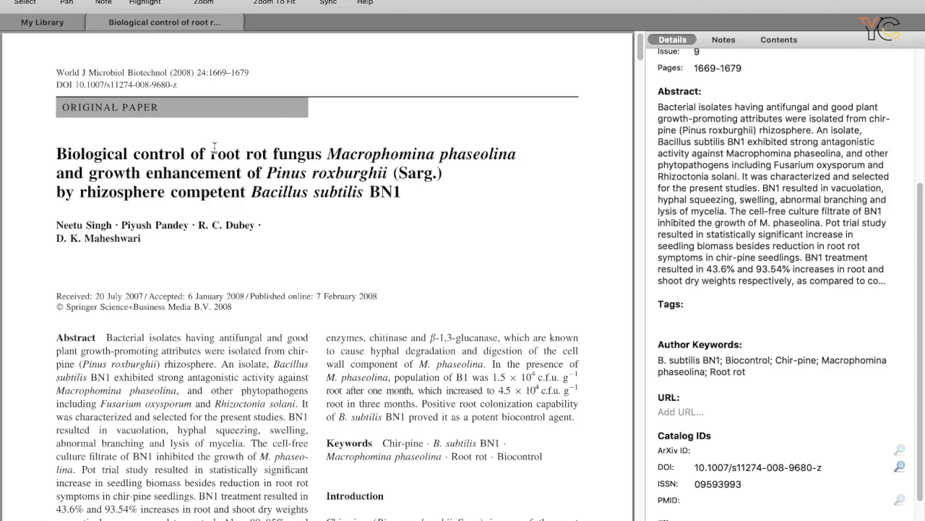
# Switch to the library and return to the first page of the open paper.
pyautogui.click(54, 25)
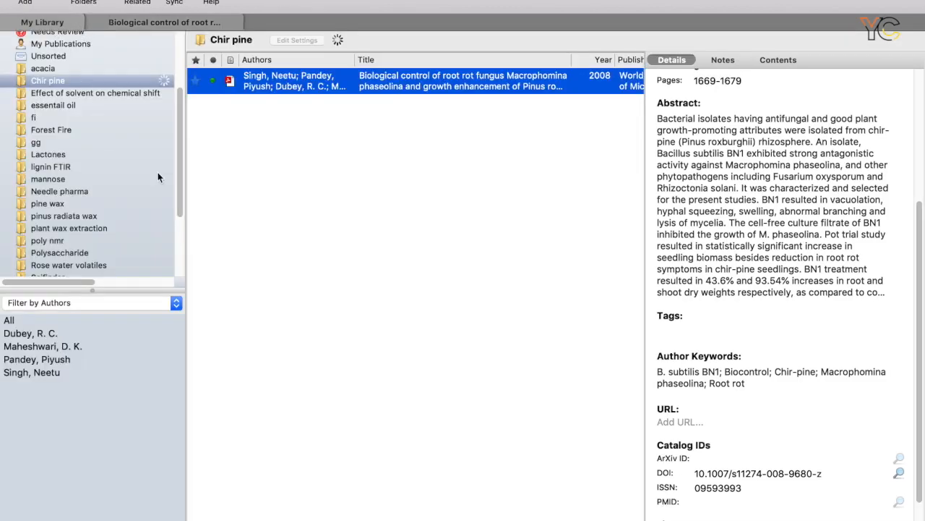
pyautogui.click(190, 22)
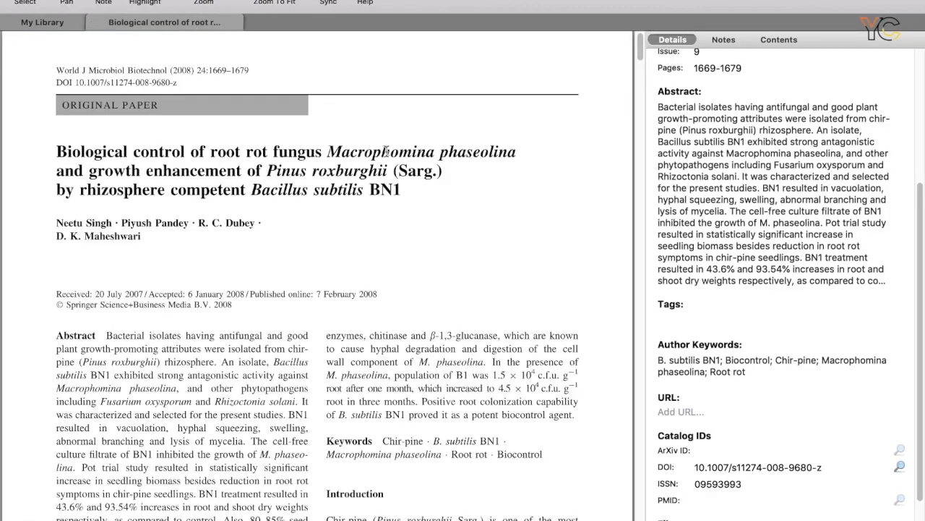
pyautogui.scroll(1, 443, 196)
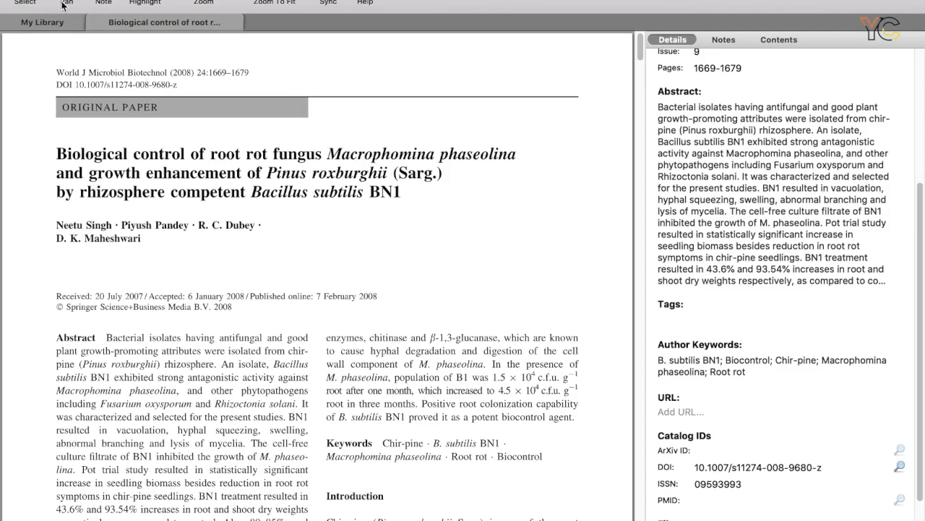
# Select the paper's full title with text selection and clear the selection.
pyautogui.click(25, 2)
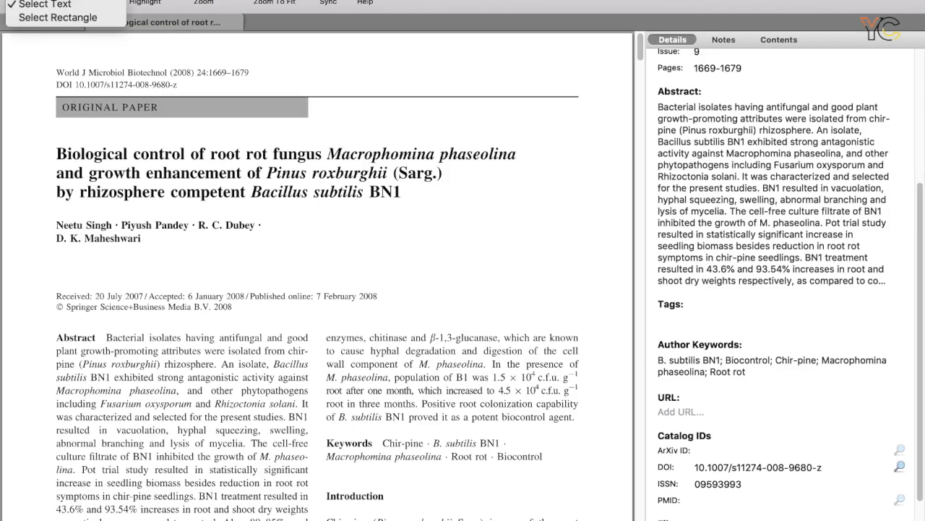
pyautogui.click(44, 17)
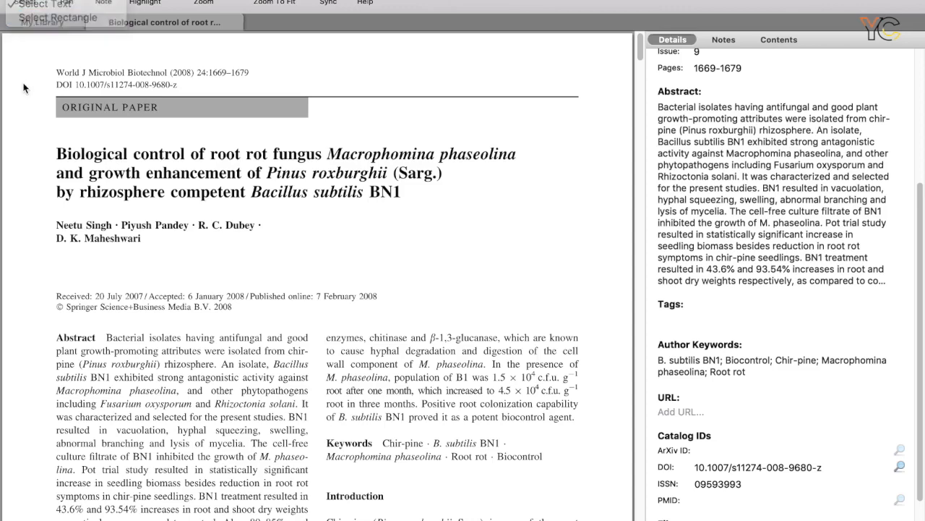
pyautogui.moveTo(57, 148); pyautogui.dragTo(401, 193)
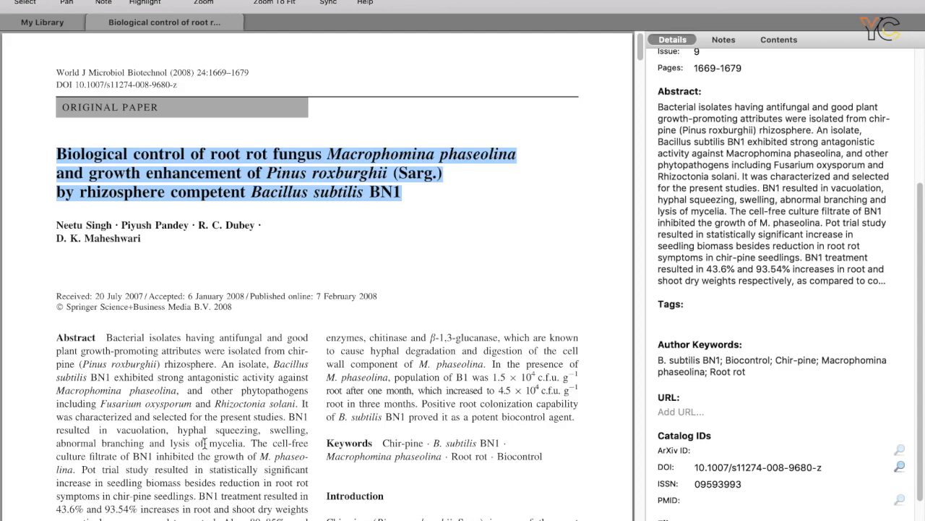
pyautogui.click(177, 447)
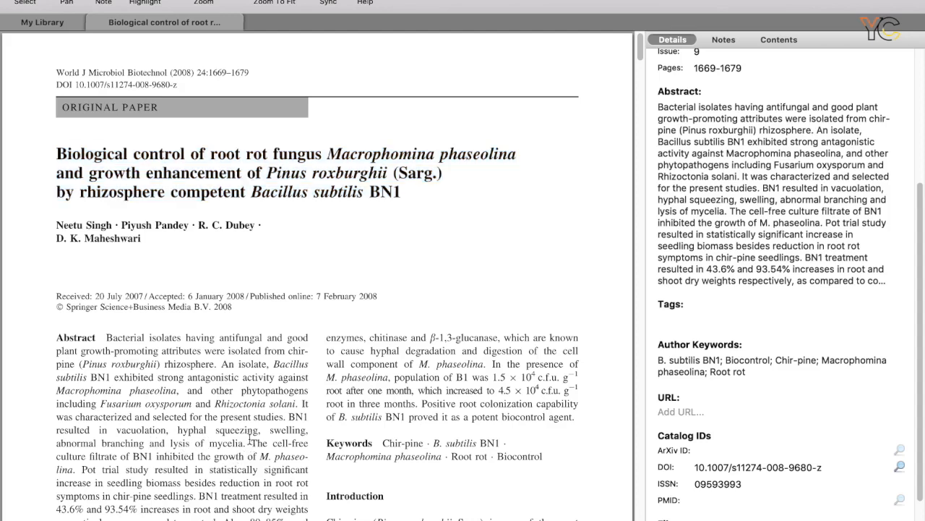
# Highlight the first sentence of the abstract and attach the note "use this in introduction of RA 1" to the highlight.
pyautogui.moveTo(107, 337); pyautogui.dragTo(218, 365)
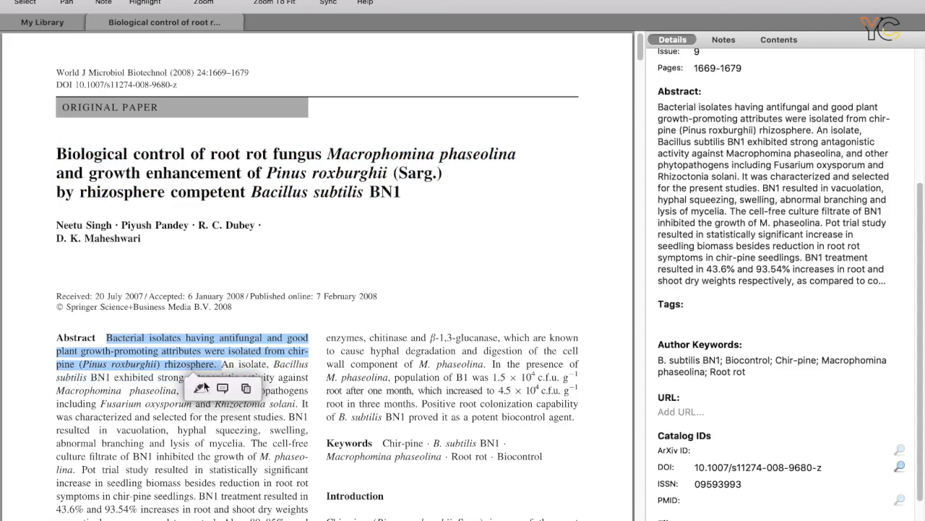
pyautogui.click(202, 388)
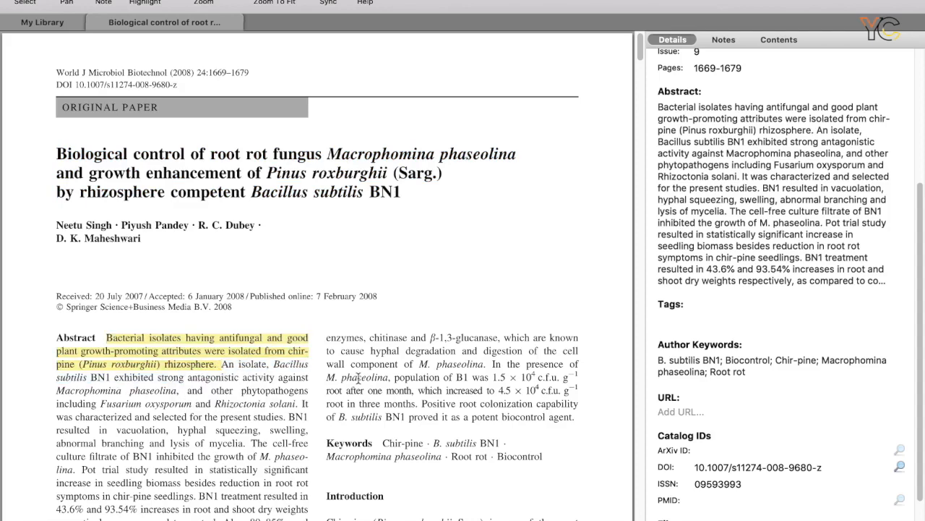
pyautogui.rightClick(243, 354)
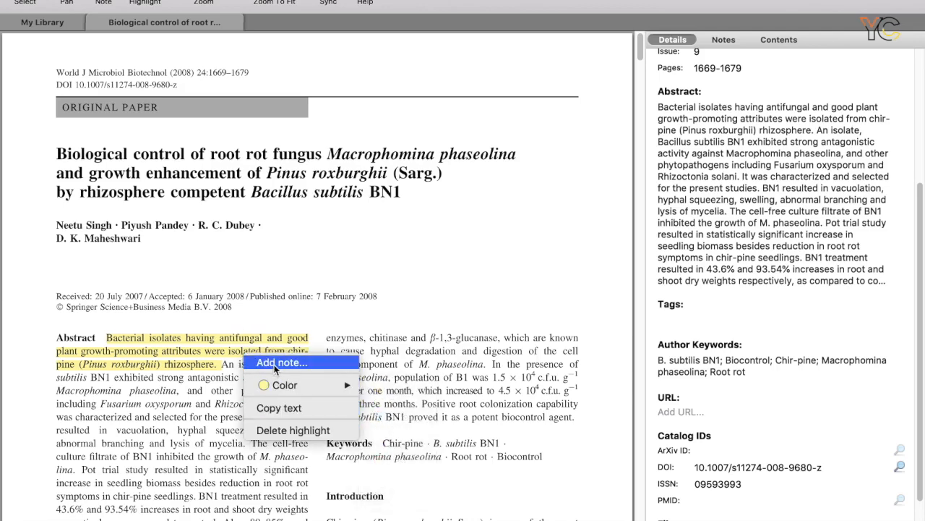
pyautogui.click(275, 363)
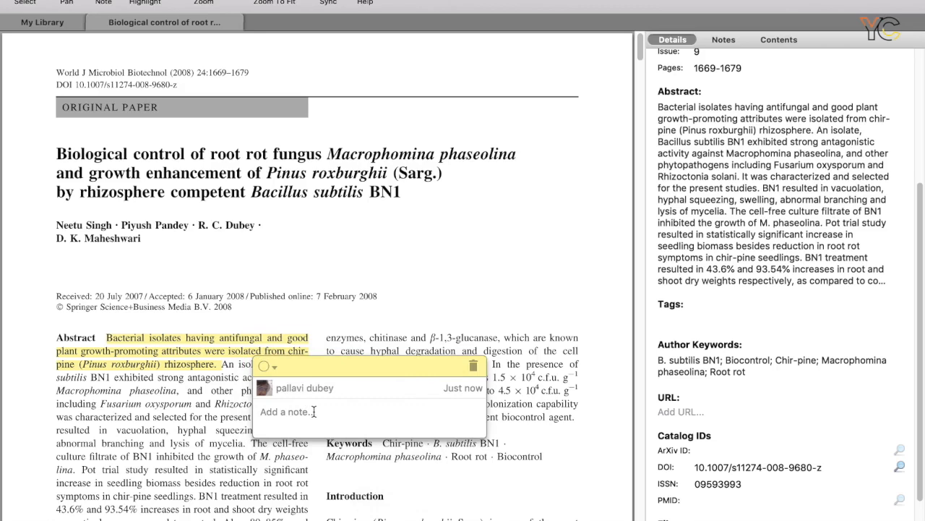
pyautogui.write('use this in introduction of RA 1')
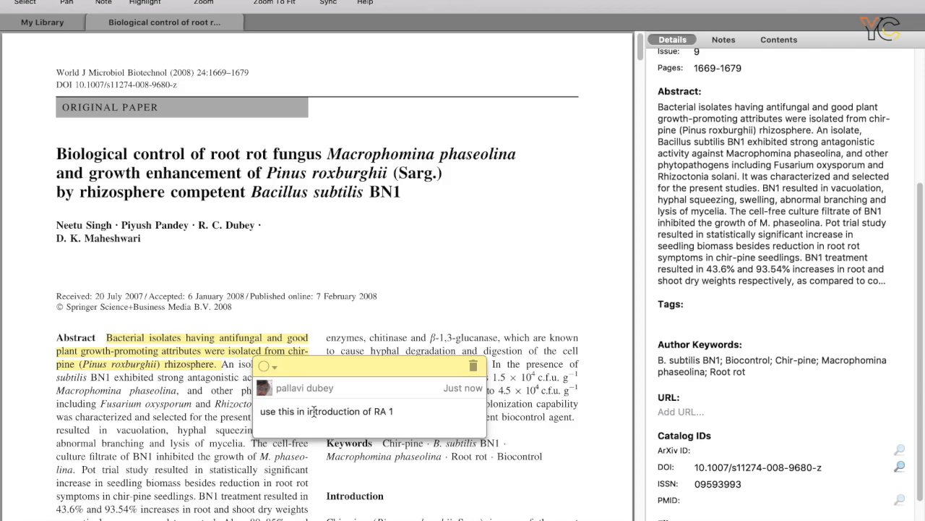
pyautogui.click(538, 255)
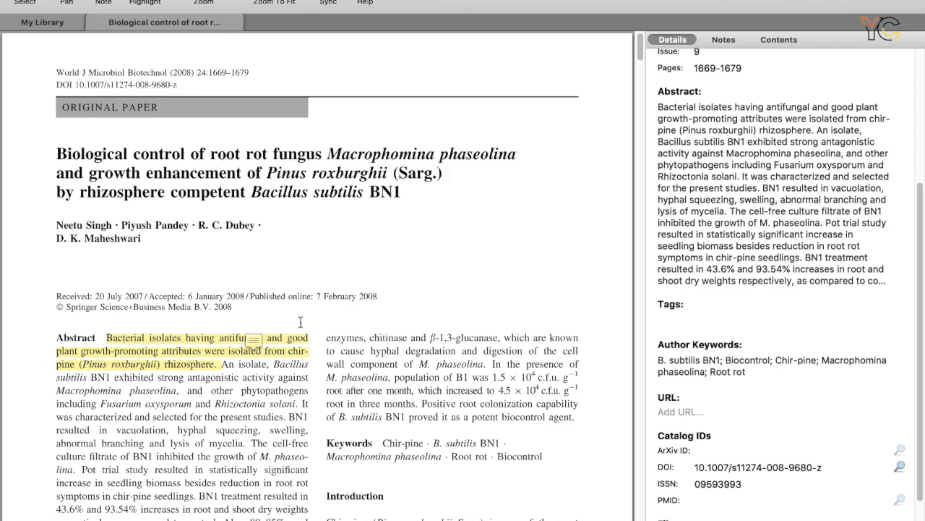
# Open the note attached to the highlighted first sentence of the abstract and review its text.
pyautogui.click(260, 344)
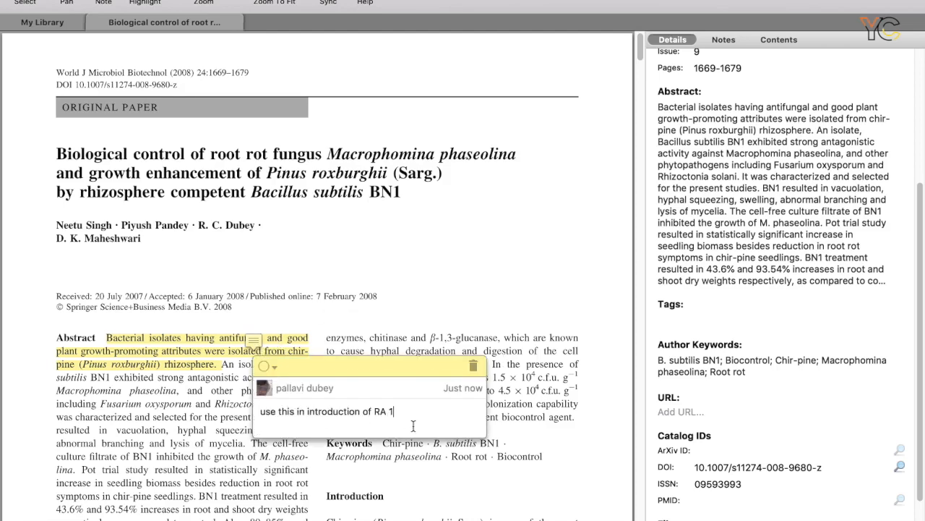
pyautogui.click(64, 25)
pyautogui.click(110, 26)
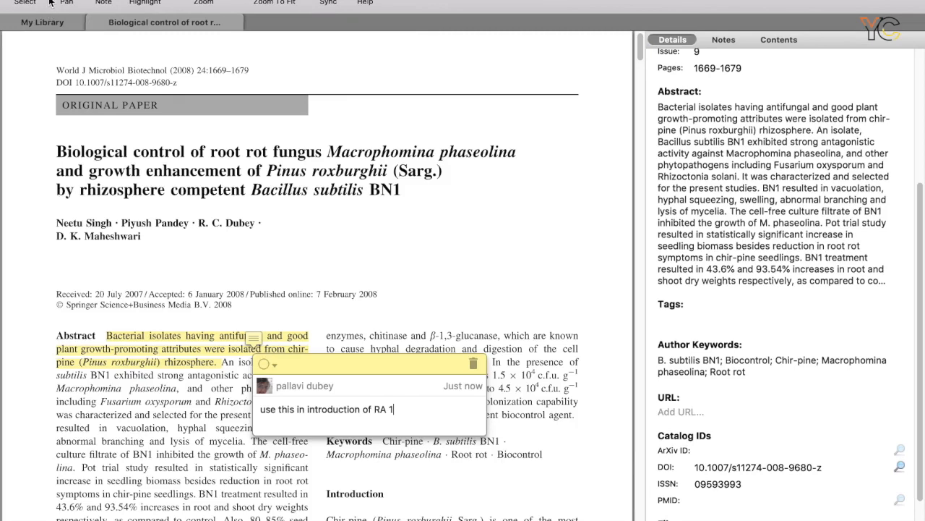
# Return to the library and search the Mendeley literature catalog for "polysaccharide vaccine".
pyautogui.click(42, 22)
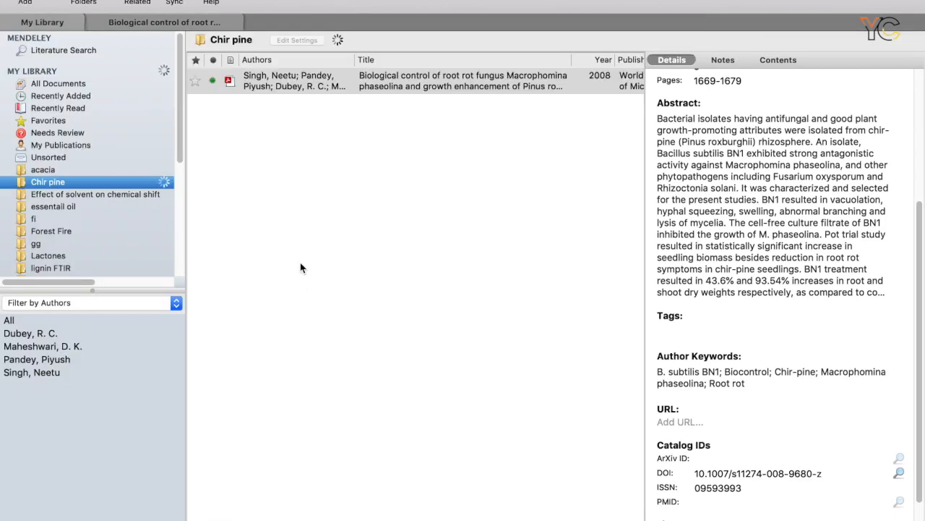
pyautogui.click(61, 51)
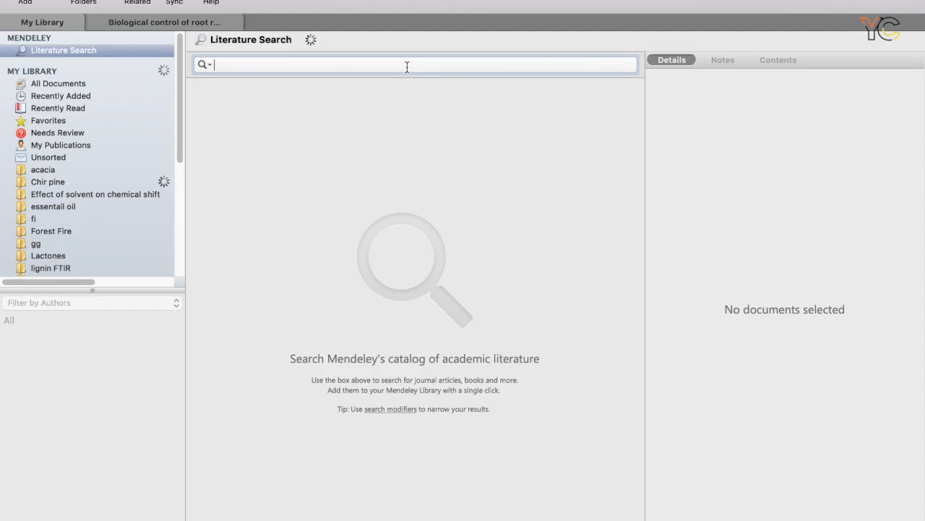
pyautogui.write('polysaccharide va')
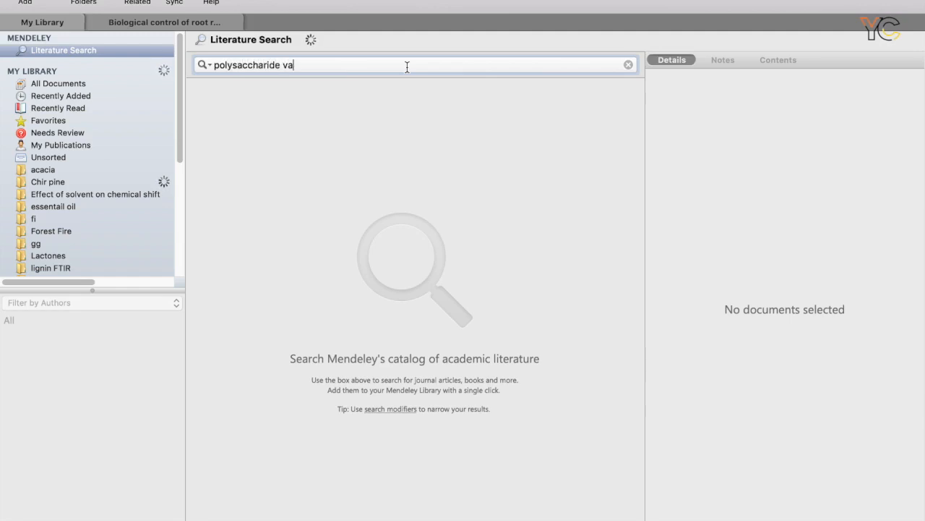
pyautogui.write('ccine')
pyautogui.press('Return')
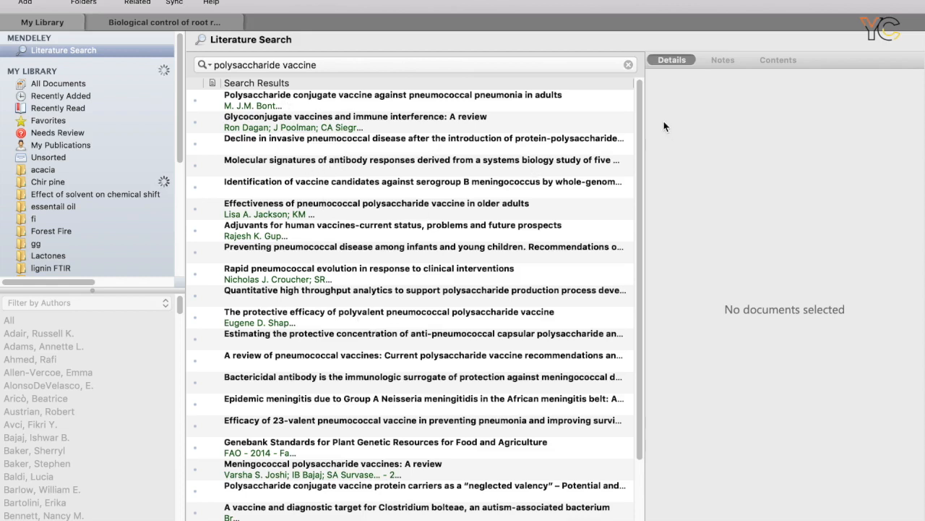
# Review the details and abstract of the result "Polysaccharide conjugate vaccine against pneumococcal pneumonia in adults".
pyautogui.click(267, 109)
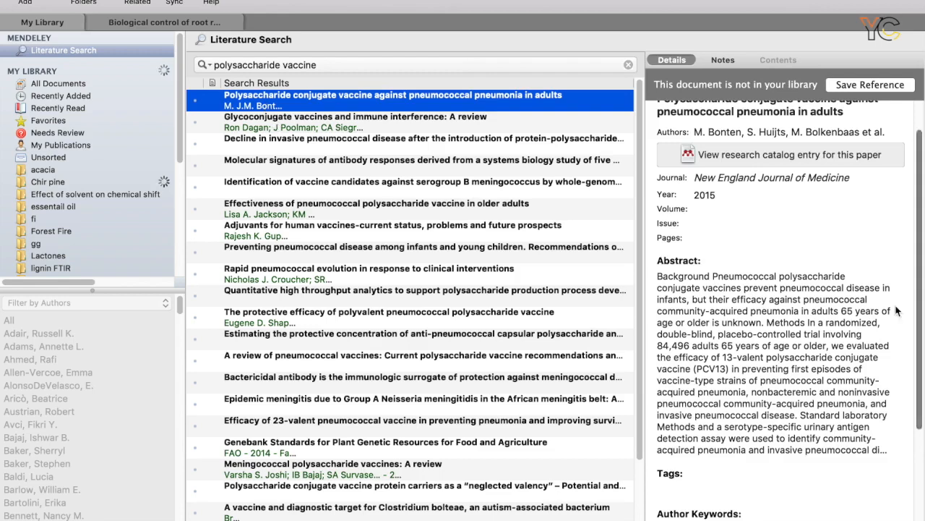
pyautogui.scroll(2, 791, 449)
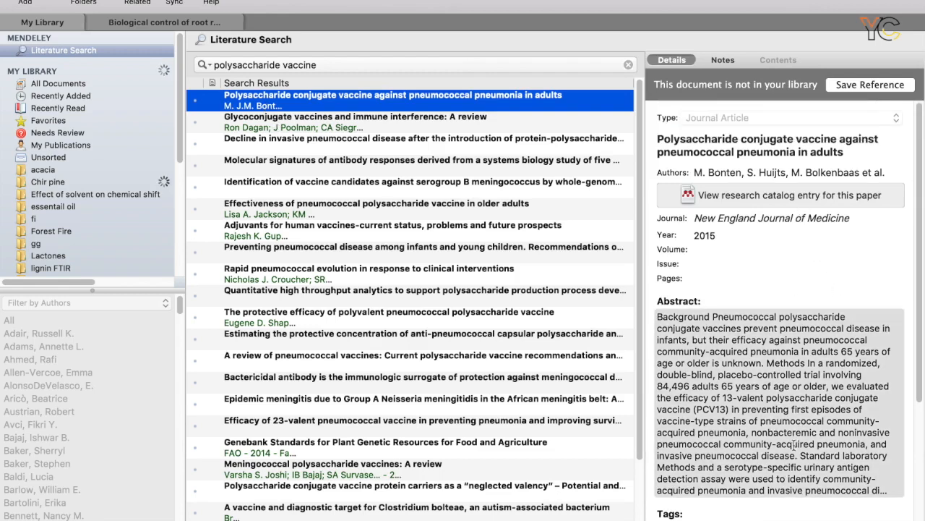
pyautogui.moveTo(920, 316); pyautogui.dragTo(916, 446)
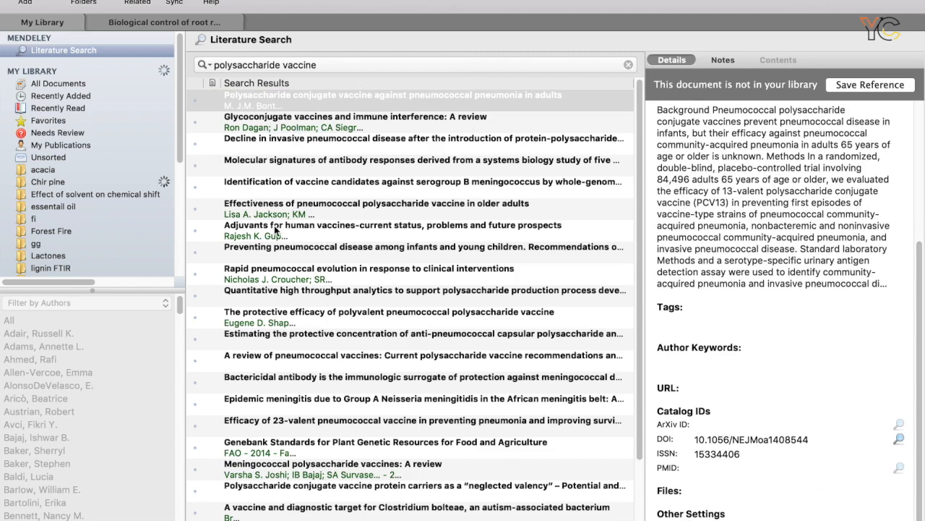
# Add the first four polysaccharide vaccine search results to the library and display All Documents.
pyautogui.click(286, 105)
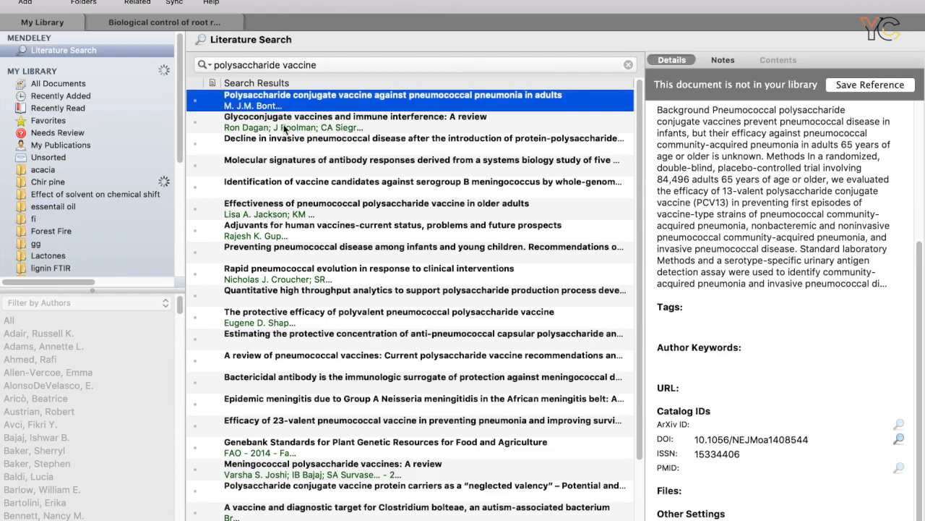
pyautogui.click(286, 128)
pyautogui.click(287, 108)
pyautogui.click(246, 125)
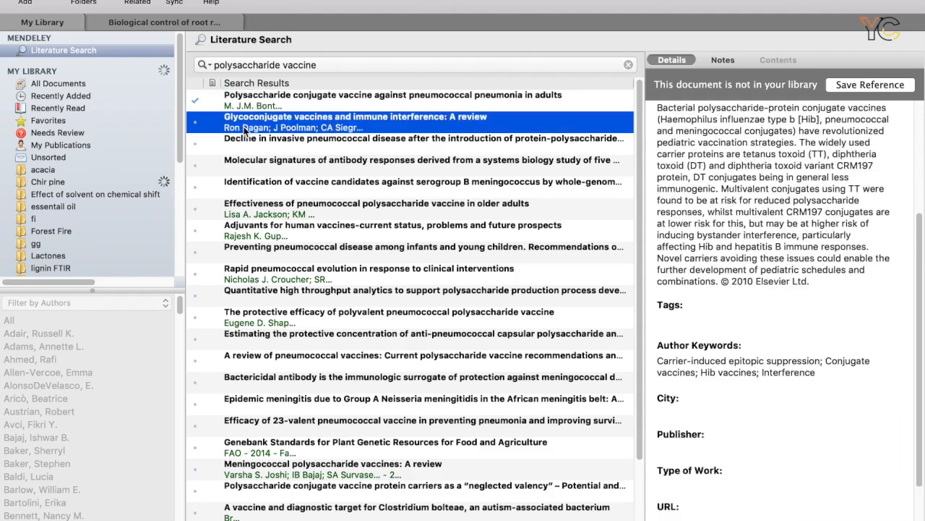
pyautogui.click(196, 126)
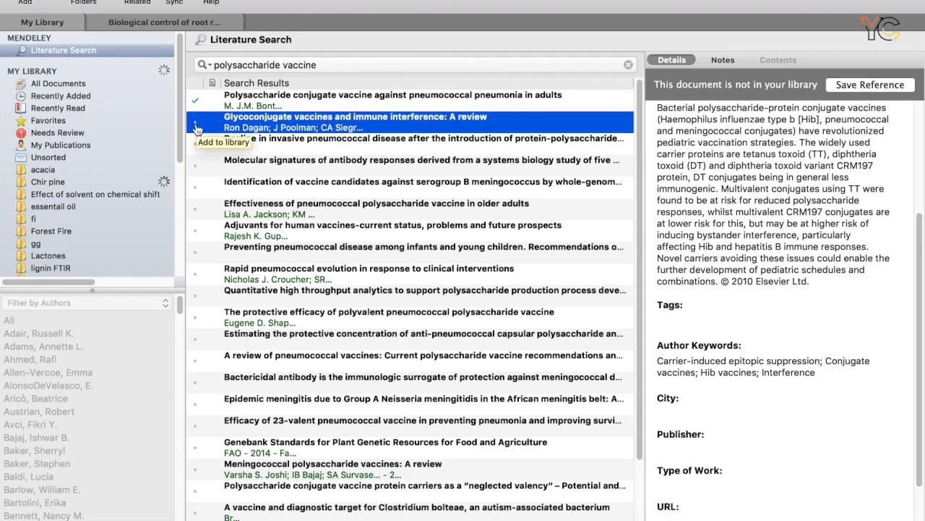
pyautogui.click(196, 143)
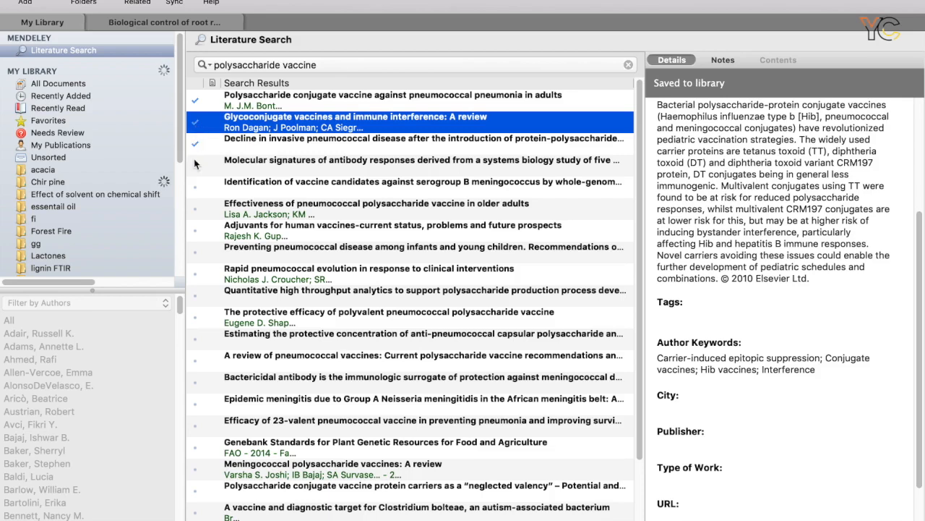
pyautogui.click(194, 168)
pyautogui.click(47, 81)
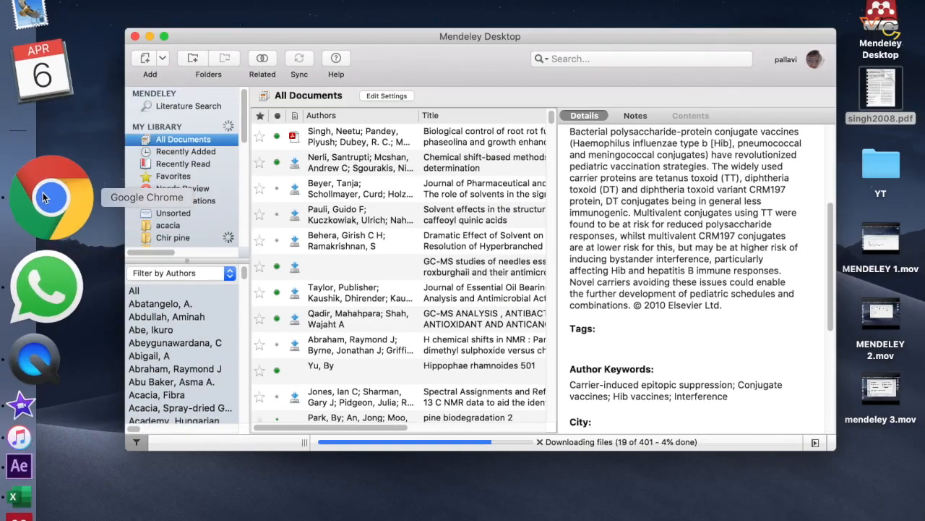
# Switch to Google Chrome and search the web for "mendeley web importer".
pyautogui.click(44, 197)
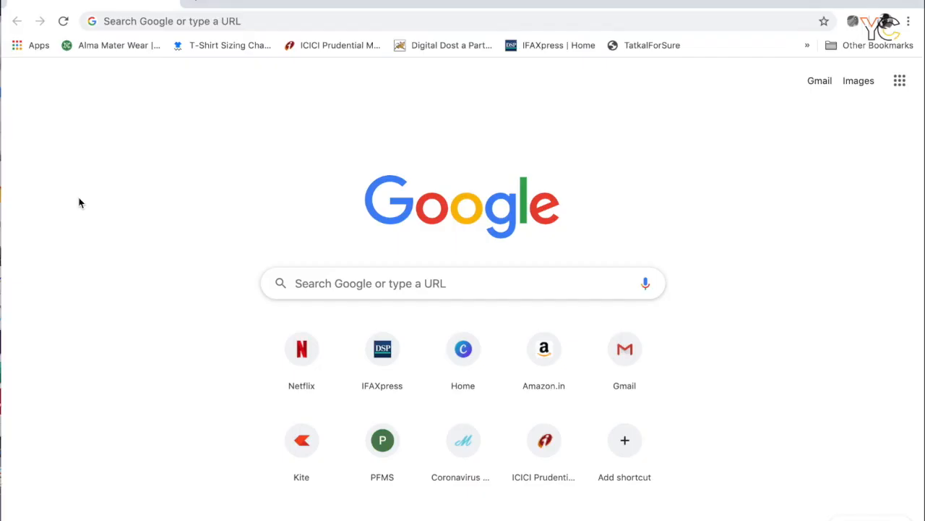
pyautogui.click(569, 9)
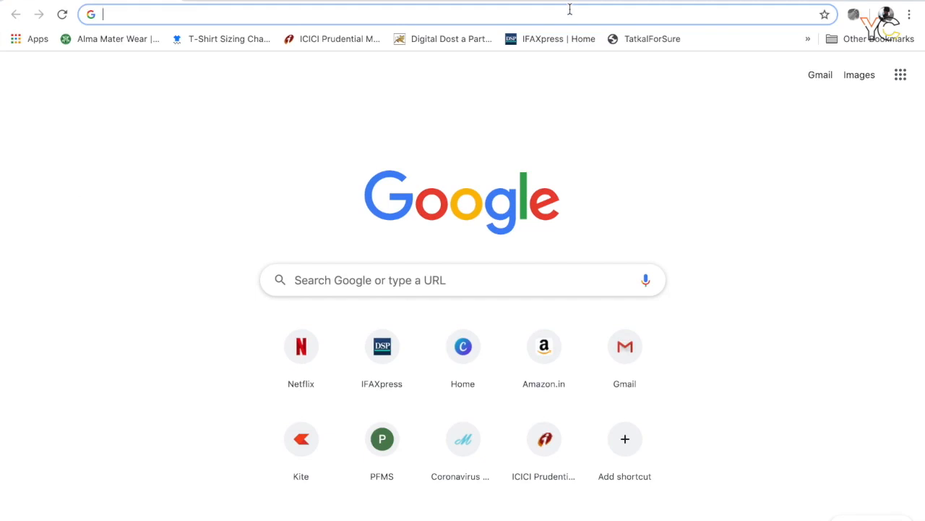
pyautogui.write('m')
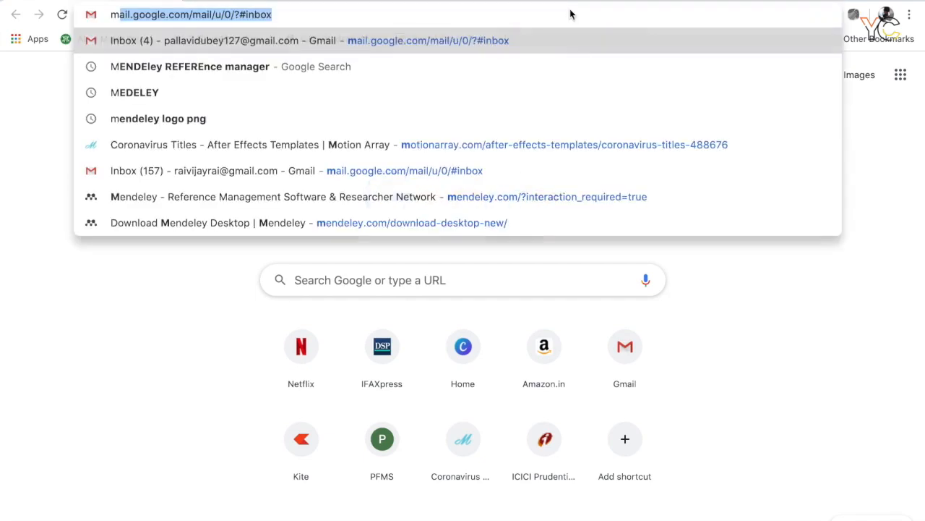
pyautogui.write('endeley wen')
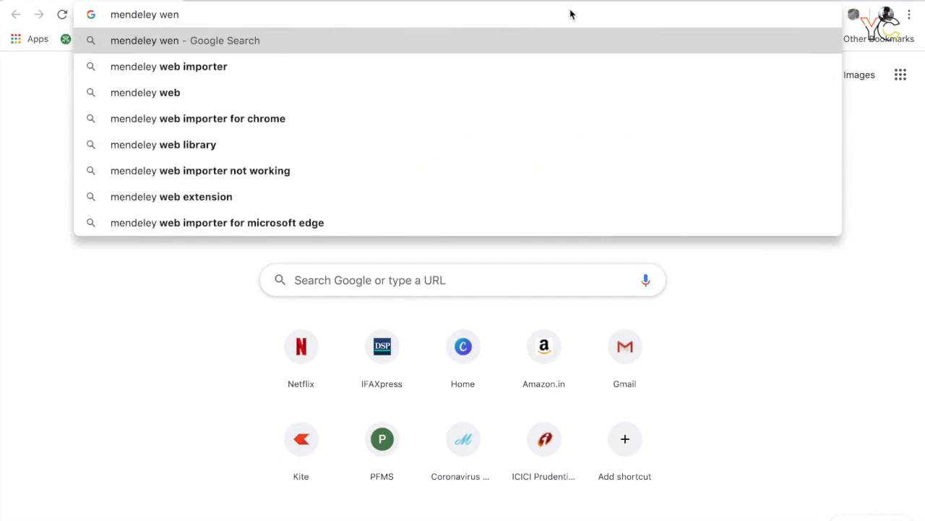
pyautogui.press('Down')
pyautogui.press('Return')
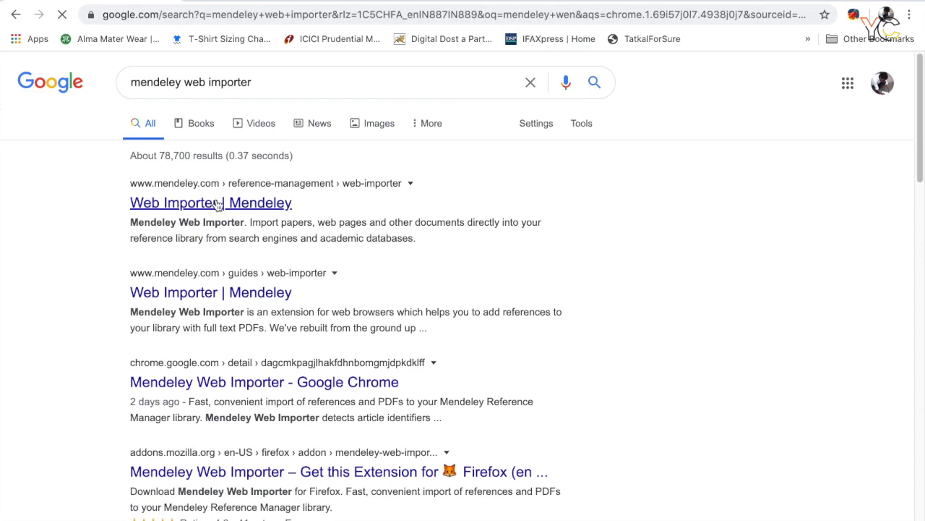
# Get Mendeley Web Importer from the official Mendeley page and add the extension to Chrome.
pyautogui.click(217, 204)
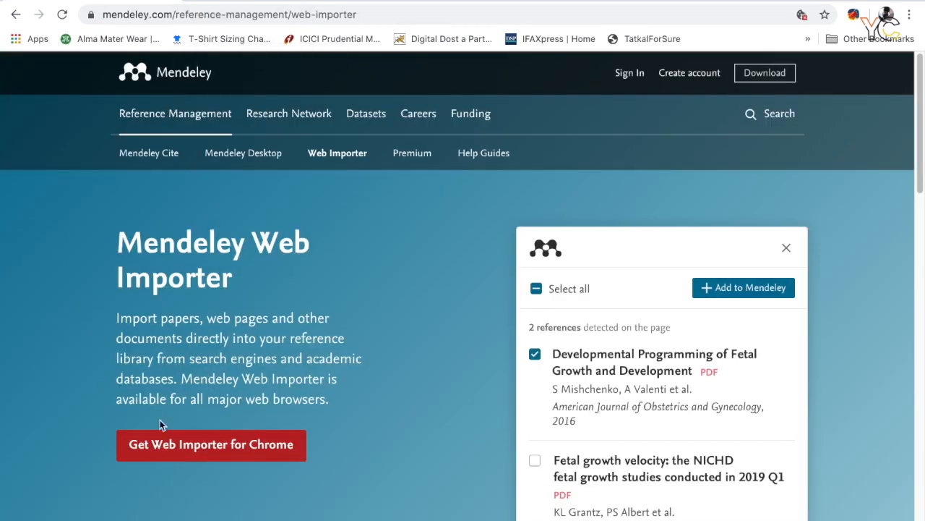
pyautogui.click(181, 454)
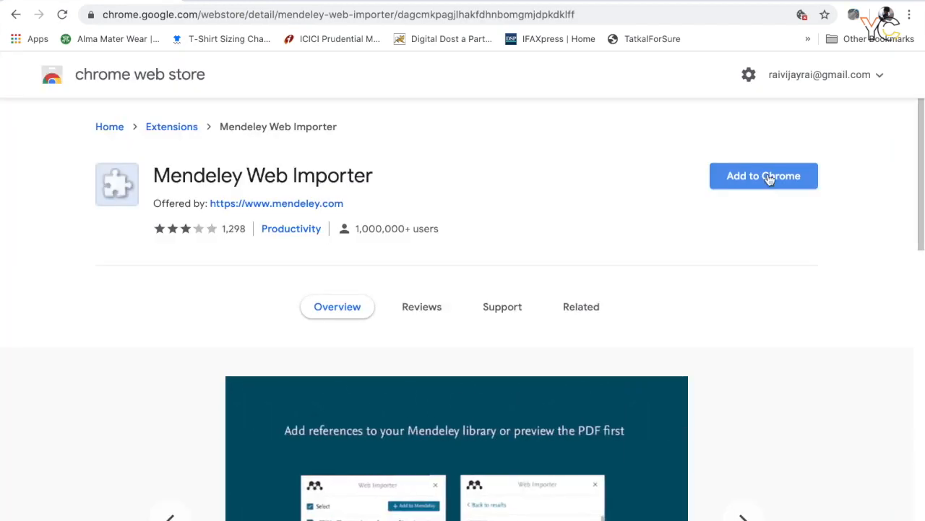
pyautogui.click(767, 182)
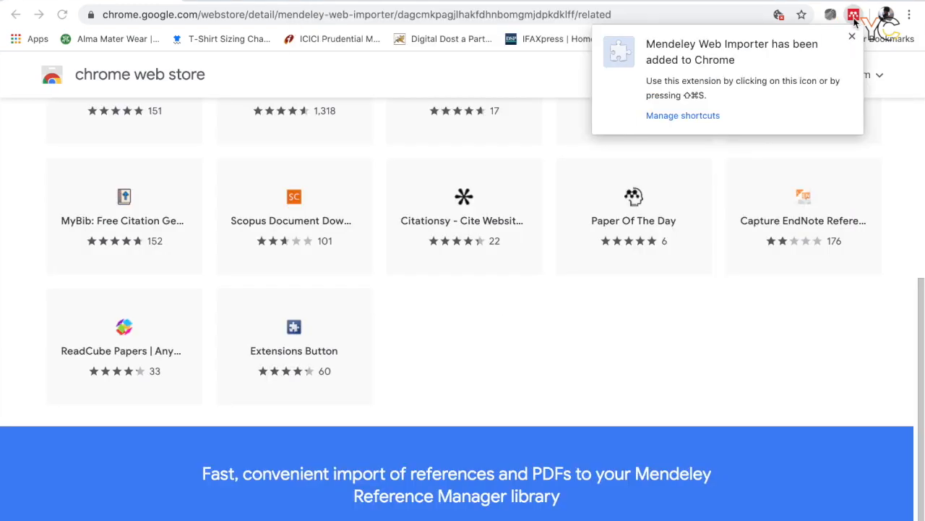
pyautogui.click(855, 22)
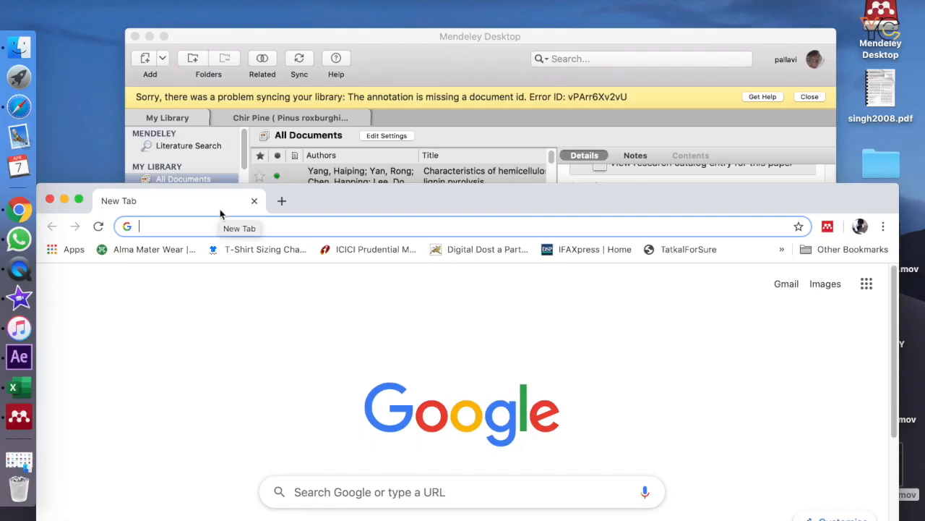
# Search Google for "essential oil of rose" and move the browser window up so the results are fully visible.
pyautogui.write('ess')
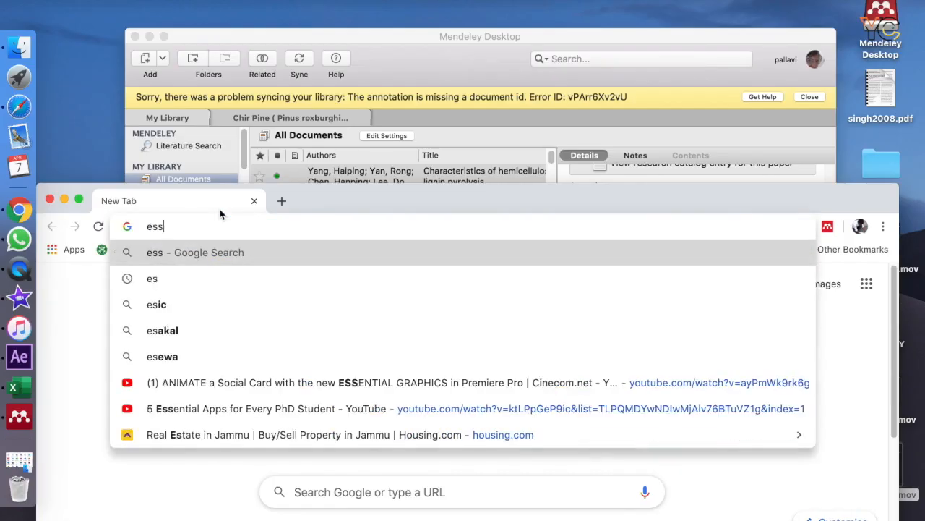
pyautogui.write('ential o')
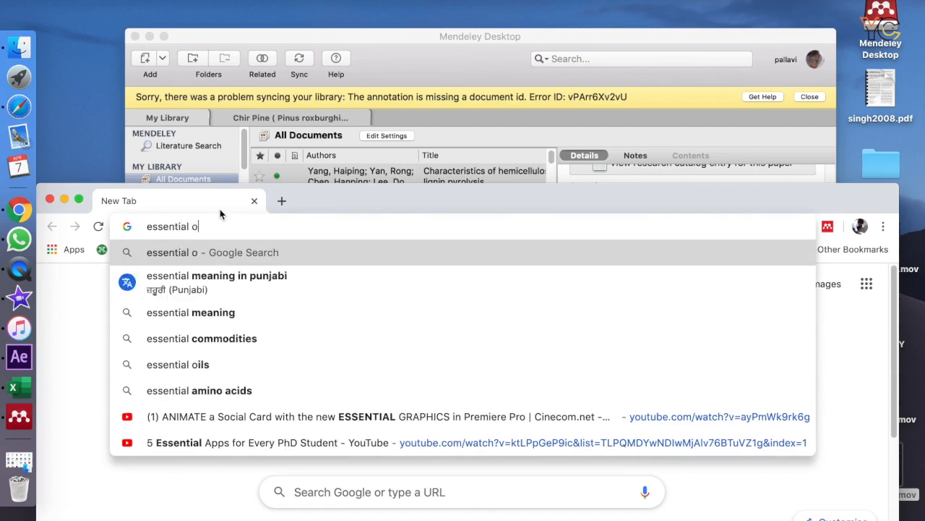
pyautogui.write('il of rose')
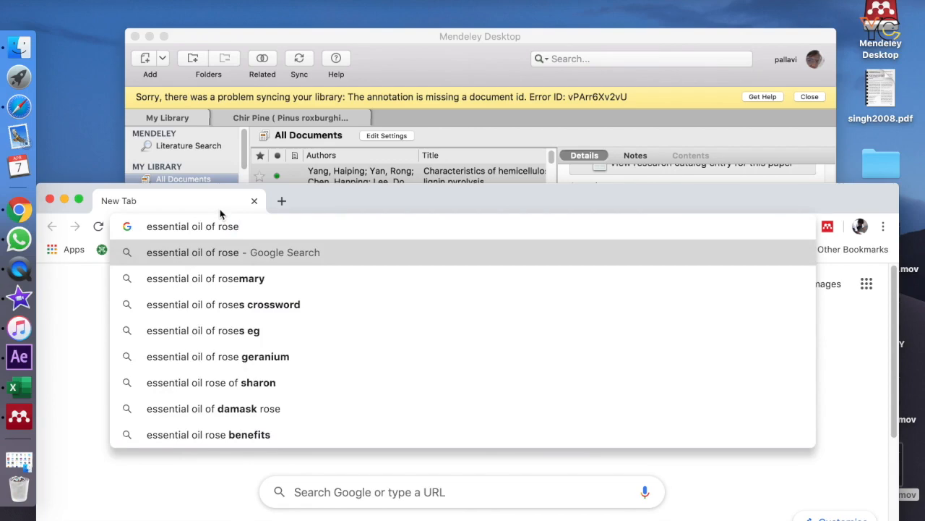
pyautogui.press('Return')
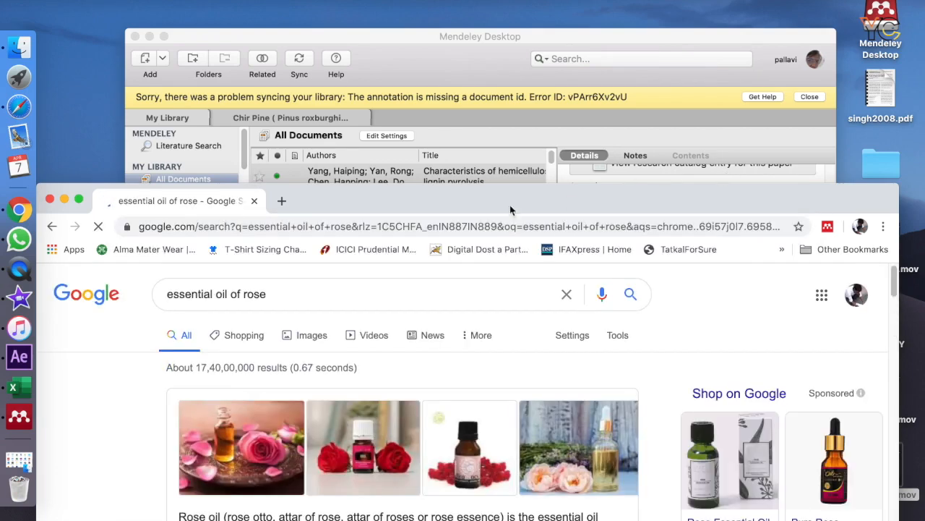
pyautogui.moveTo(222, 206); pyautogui.dragTo(220, 31)
pyautogui.moveTo(499, 372); pyautogui.dragTo(506, 456)
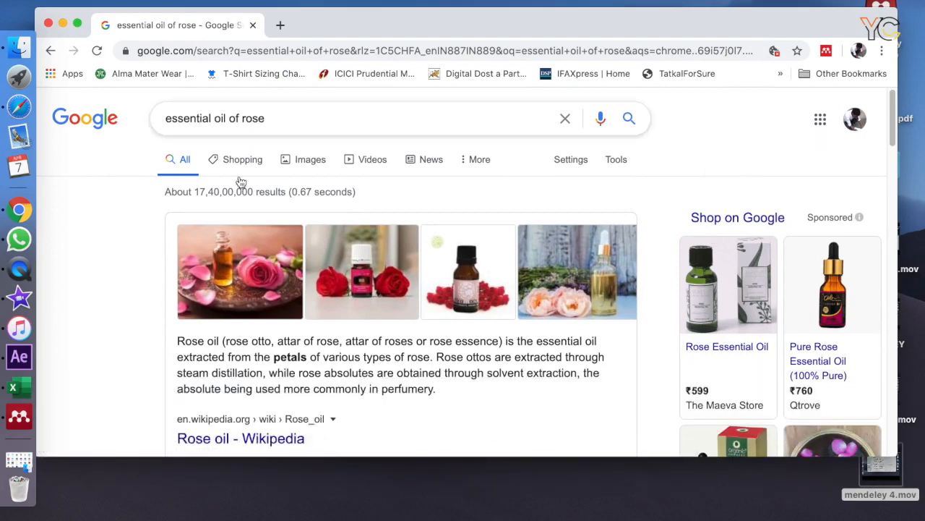
# Open the Healthline rose oil result and the Verywell Health rose essential oil result in separate new tabs.
pyautogui.moveTo(893, 117); pyautogui.dragTo(891, 206)
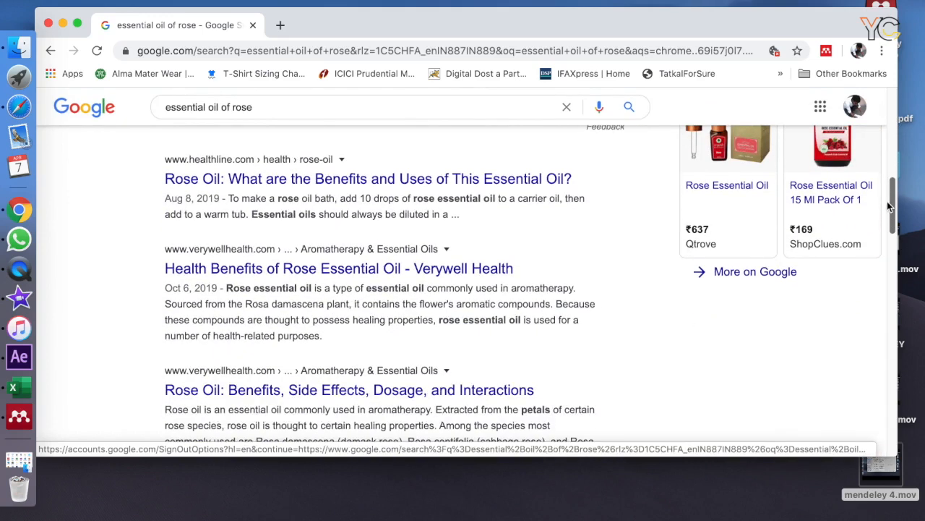
pyautogui.rightClick(394, 183)
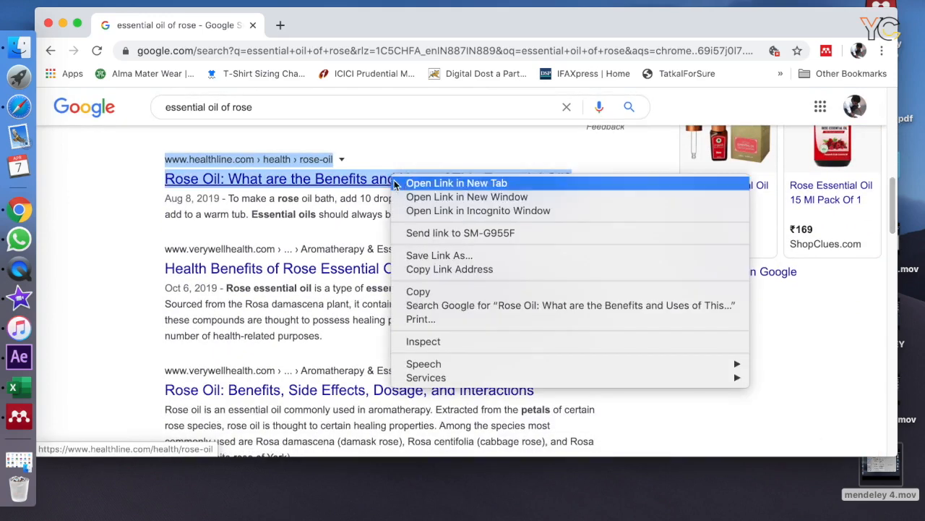
pyautogui.click(401, 187)
pyautogui.rightClick(397, 270)
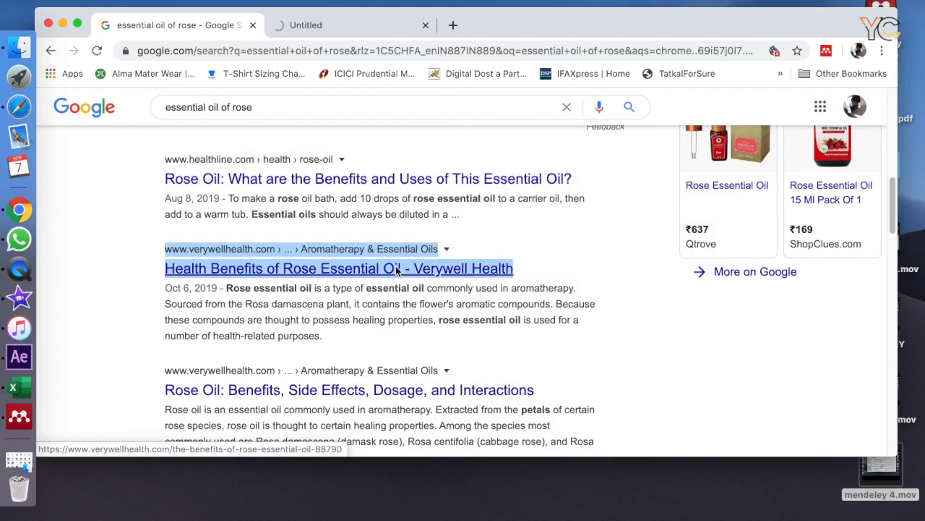
pyautogui.click(419, 272)
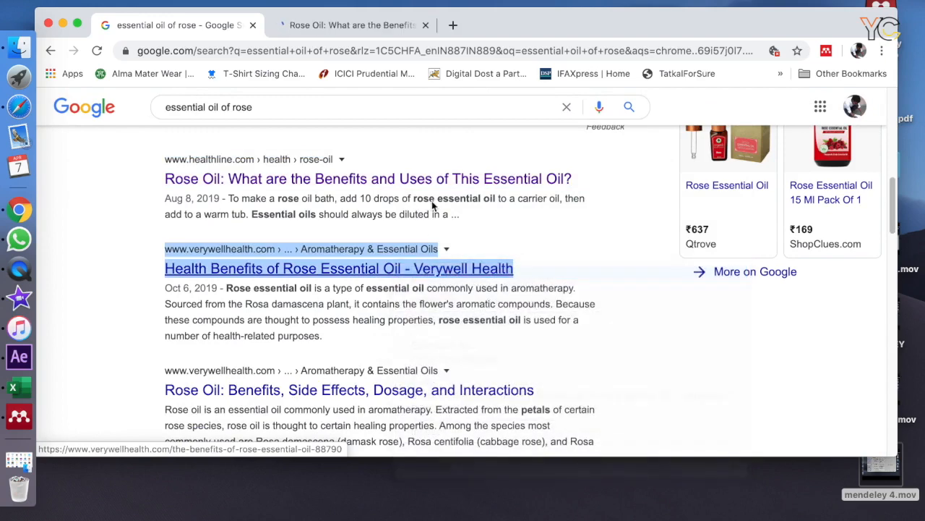
# Look over the Healthline rose oil article and read through the Verywell Health article down to its related articles.
pyautogui.click(352, 25)
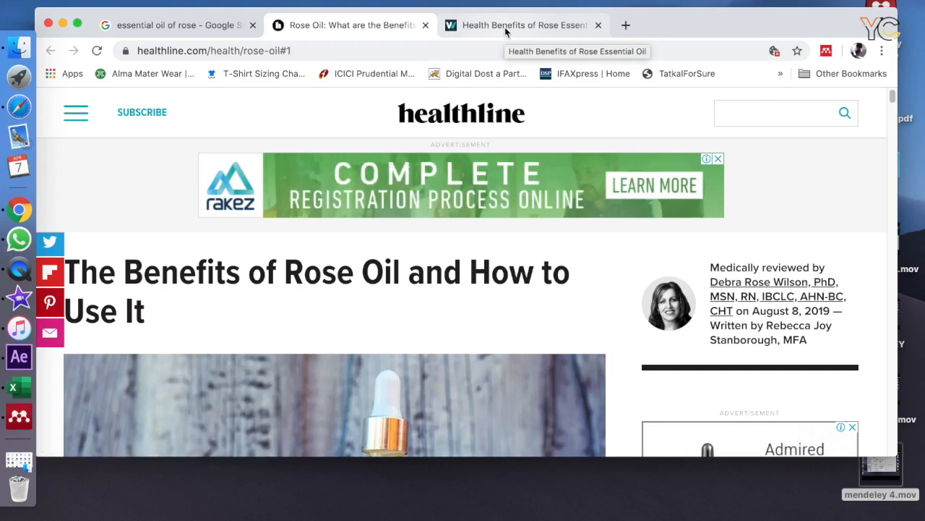
pyautogui.click(505, 27)
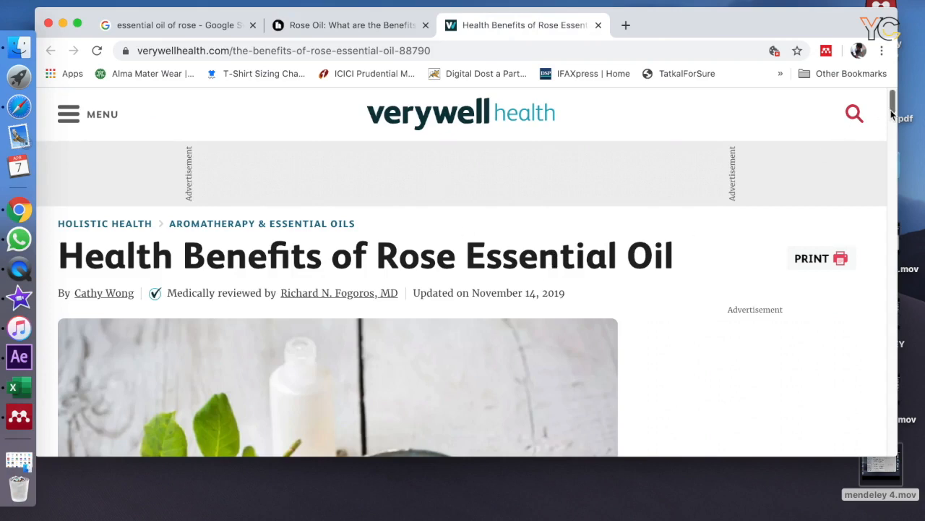
pyautogui.moveTo(893, 109); pyautogui.dragTo(894, 219)
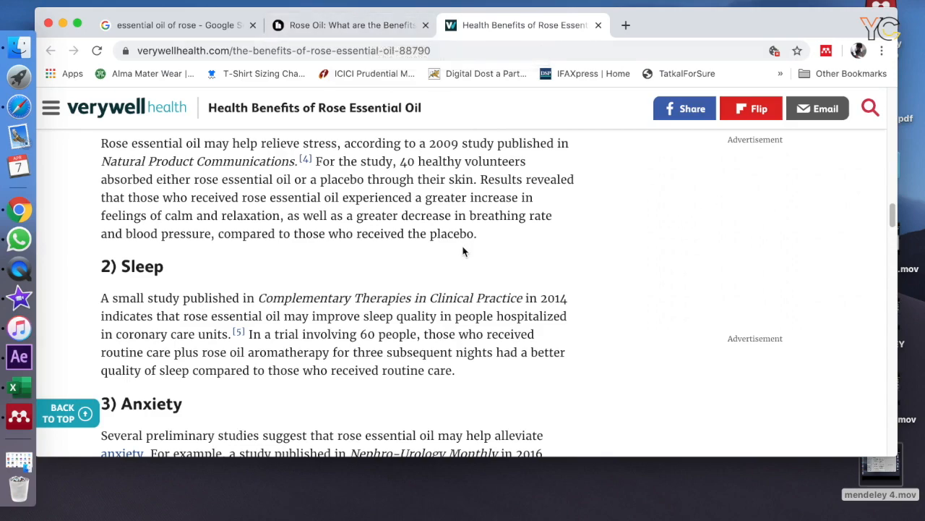
pyautogui.scroll(-10, 463, 249)
pyautogui.scroll(-20, 464, 253)
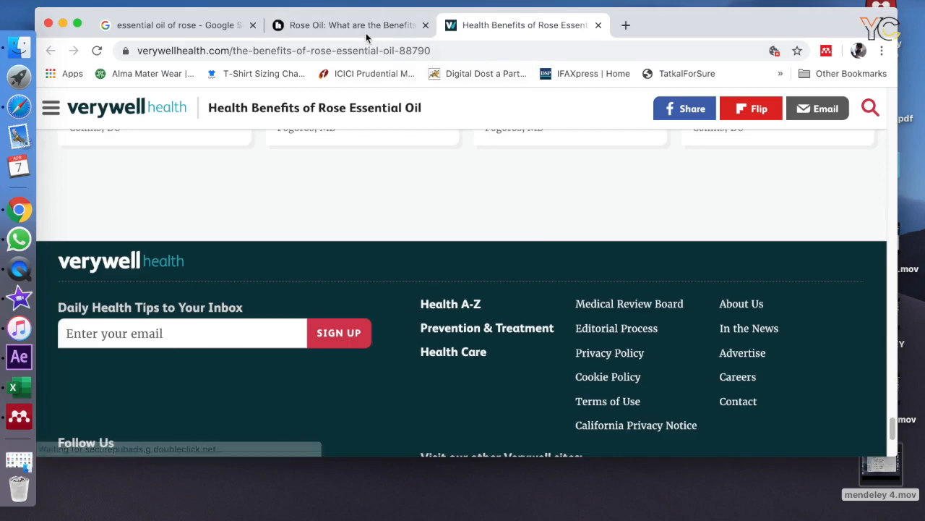
# Bring up Web Importer on the Healthline rose oil article and select the article's own web page entry for import.
pyautogui.click(366, 33)
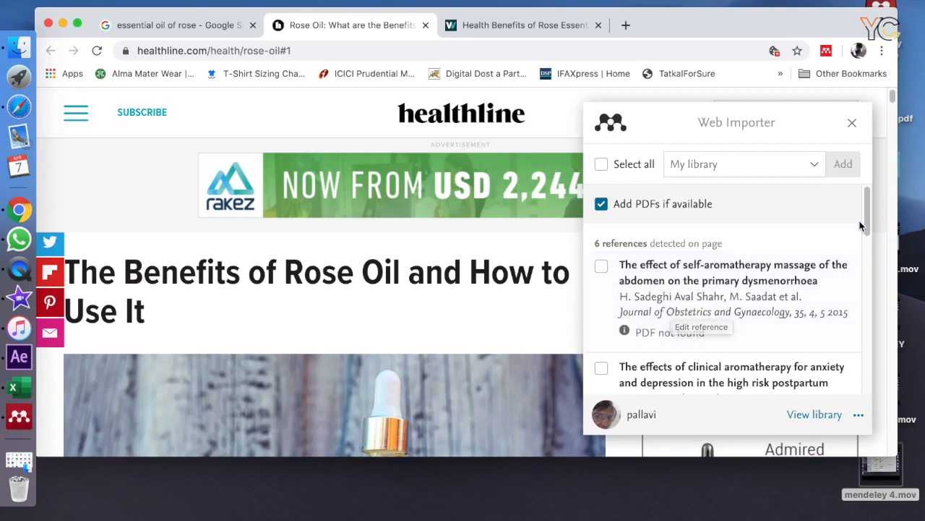
pyautogui.moveTo(868, 210); pyautogui.dragTo(867, 396)
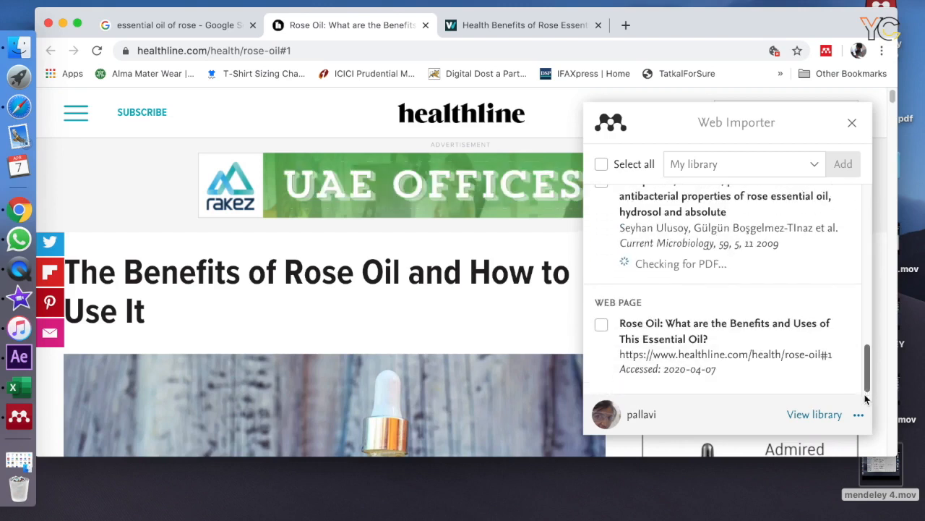
pyautogui.click(601, 327)
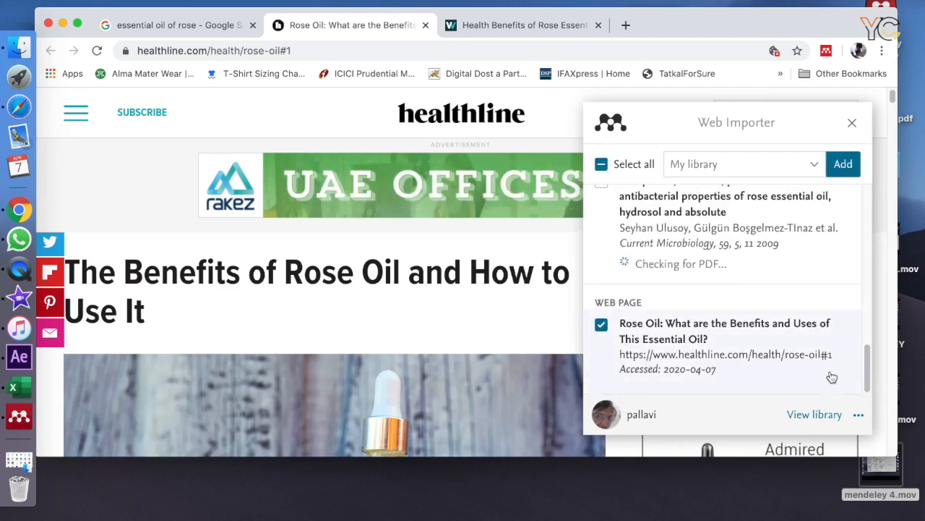
# Select further detected journal references in Web Importer, including the clinical aromatherapy pilot study and the self-aromatherapy massage paper.
pyautogui.moveTo(868, 368); pyautogui.dragTo(869, 271)
pyautogui.click(601, 244)
pyautogui.click(602, 330)
pyautogui.moveTo(870, 283); pyautogui.dragTo(870, 248)
pyautogui.click(602, 274)
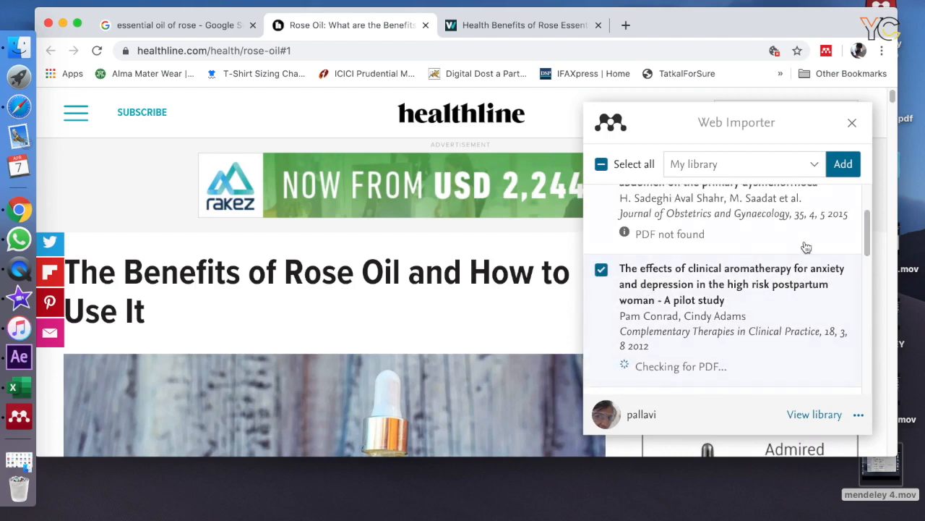
pyautogui.moveTo(869, 248); pyautogui.dragTo(871, 219)
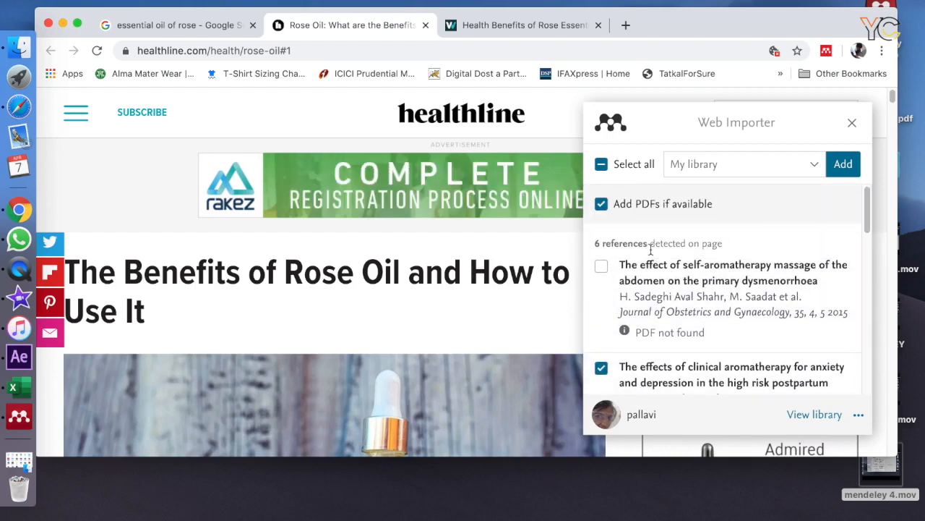
pyautogui.click(601, 266)
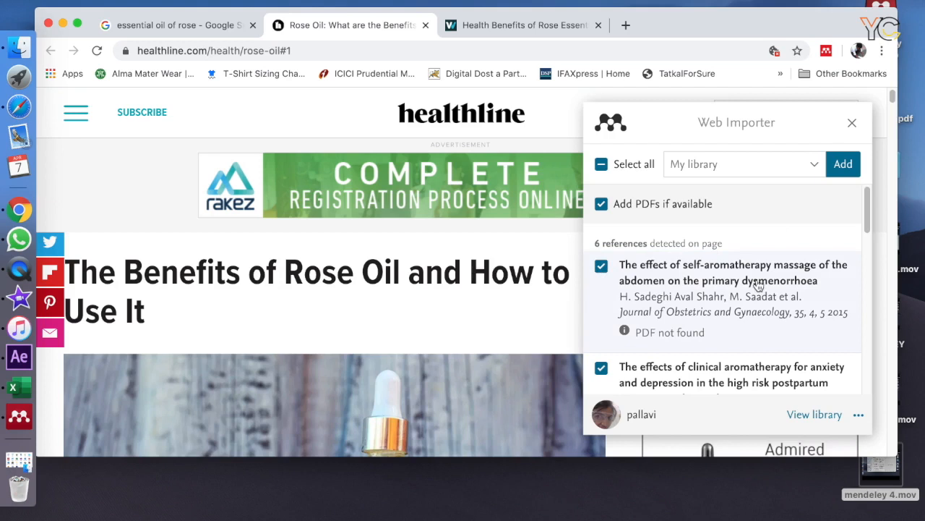
# Choose the "essentail oil" collection as the destination and add the selected references to it.
pyautogui.click(768, 176)
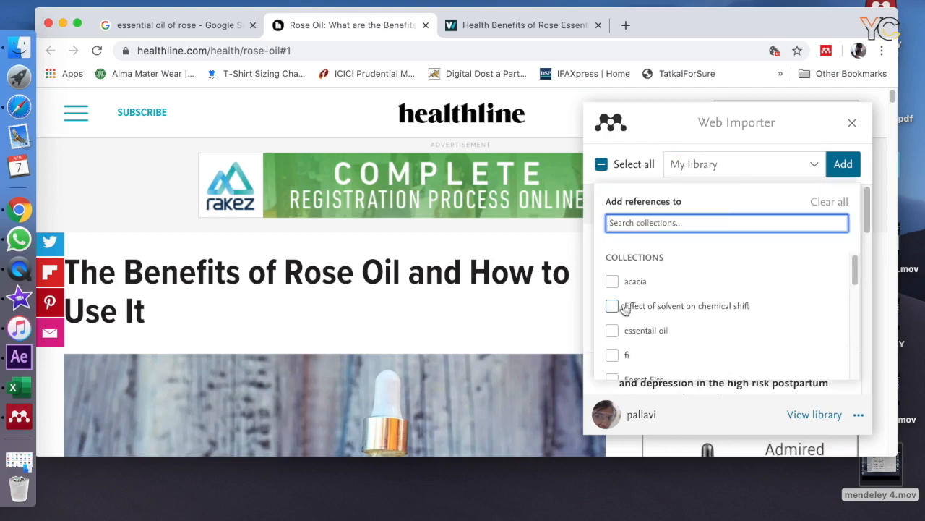
pyautogui.click(614, 338)
pyautogui.click(614, 338)
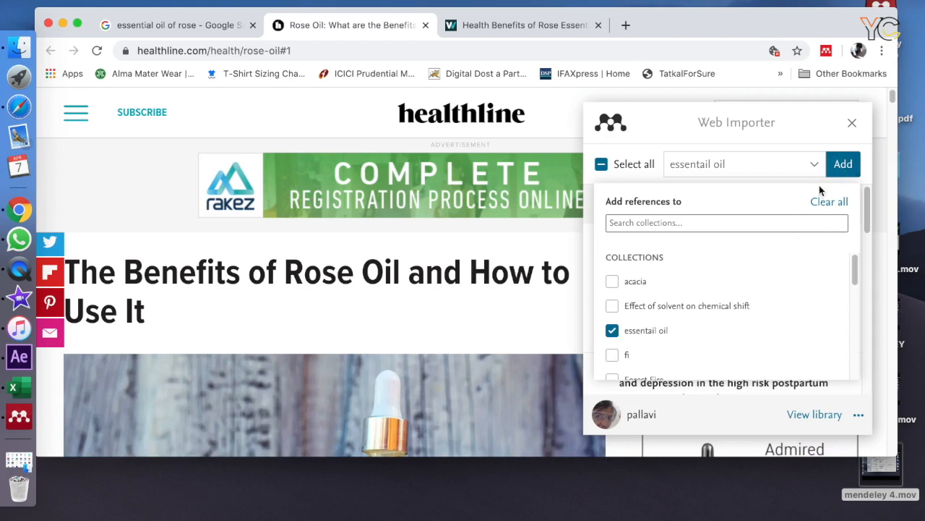
pyautogui.click(843, 166)
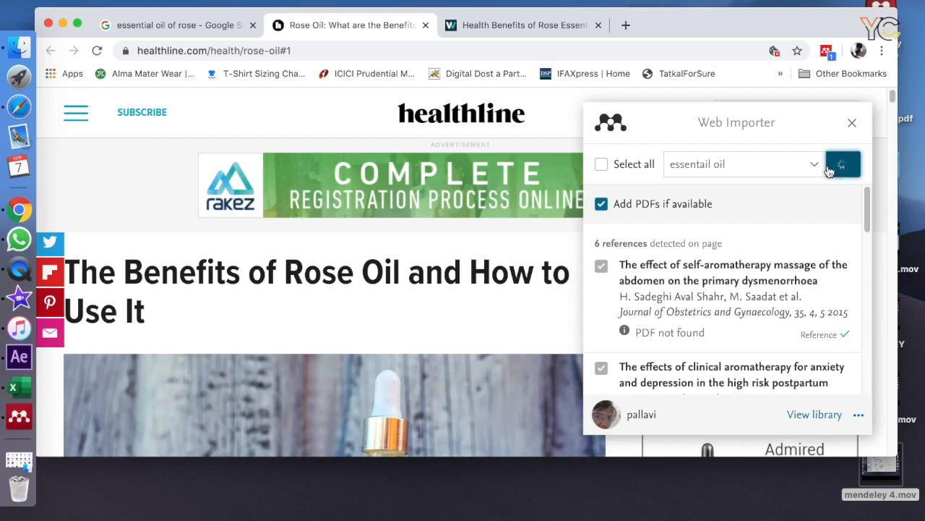
# Switch to Mendeley Desktop, open the "essentail oil" folder and look through its document list in an enlarged window.
pyautogui.click(620, 4)
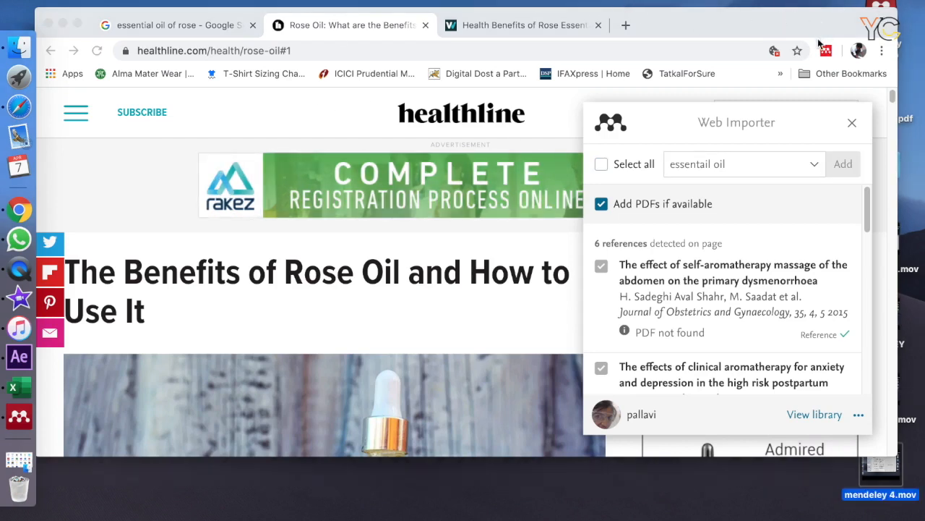
pyautogui.click(33, 424)
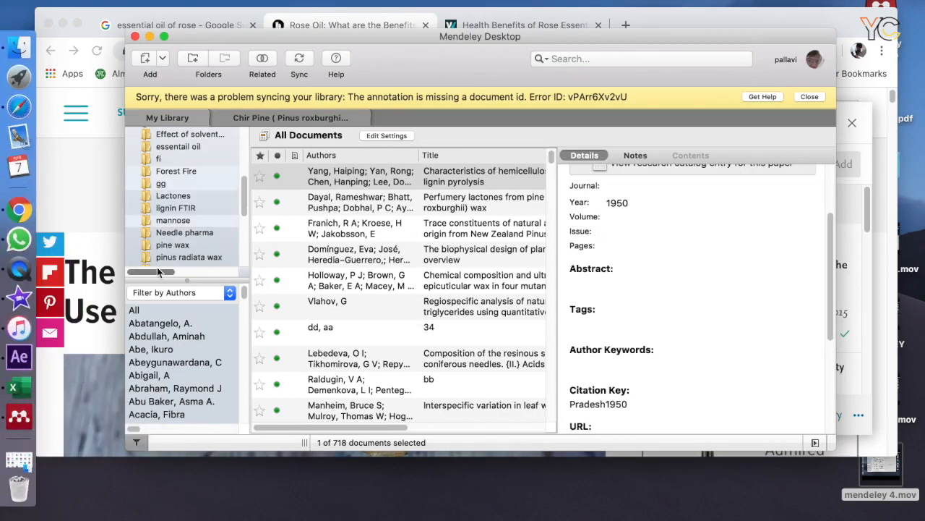
pyautogui.scroll(-2, 196, 209)
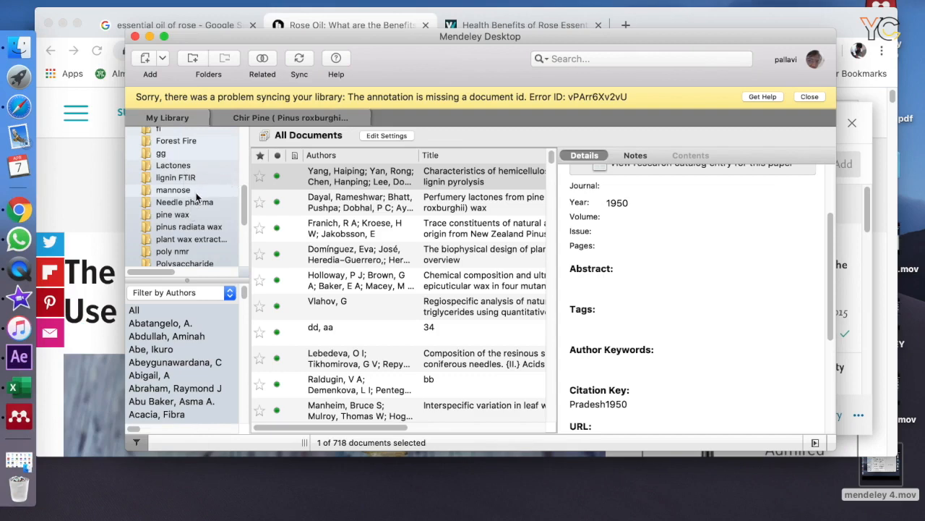
pyautogui.scroll(5, 235, 217)
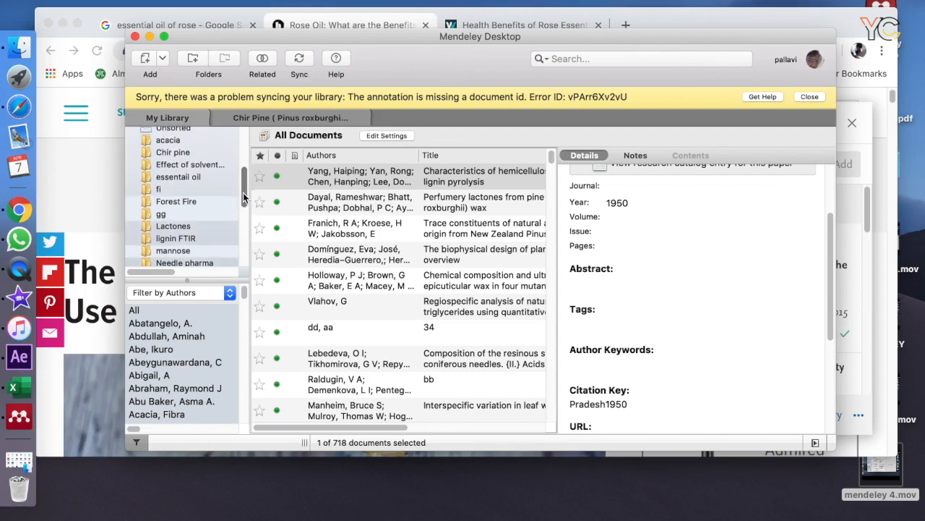
pyautogui.click(193, 179)
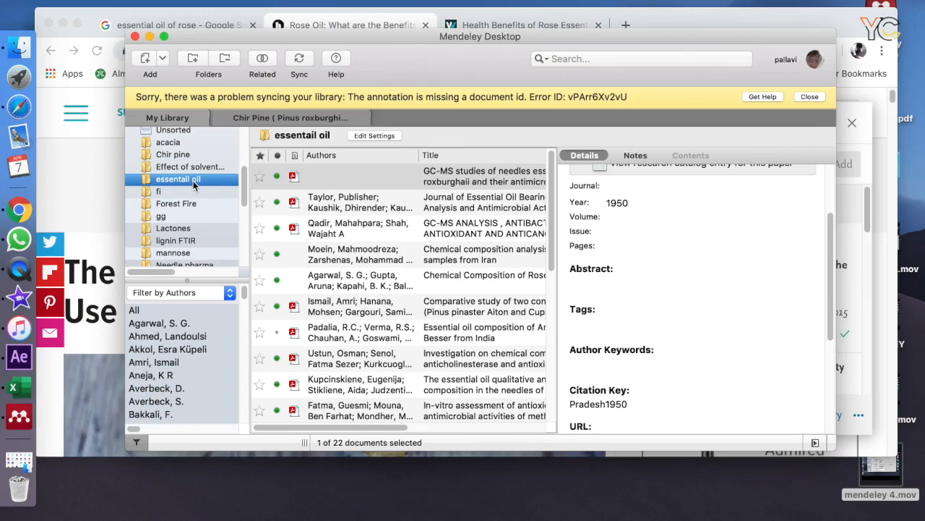
pyautogui.click(164, 36)
pyautogui.scroll(-1, 427, 316)
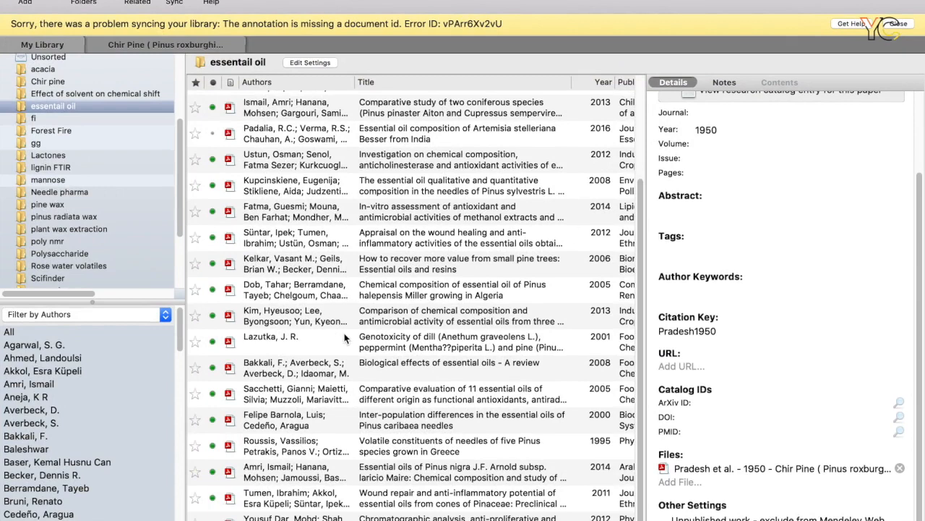
pyautogui.scroll(5, 345, 337)
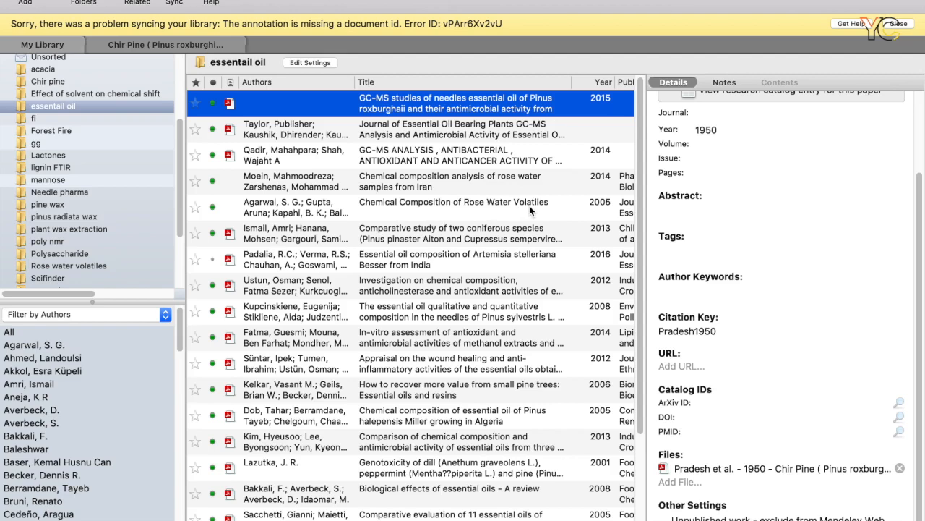
pyautogui.scroll(-5, 563, 215)
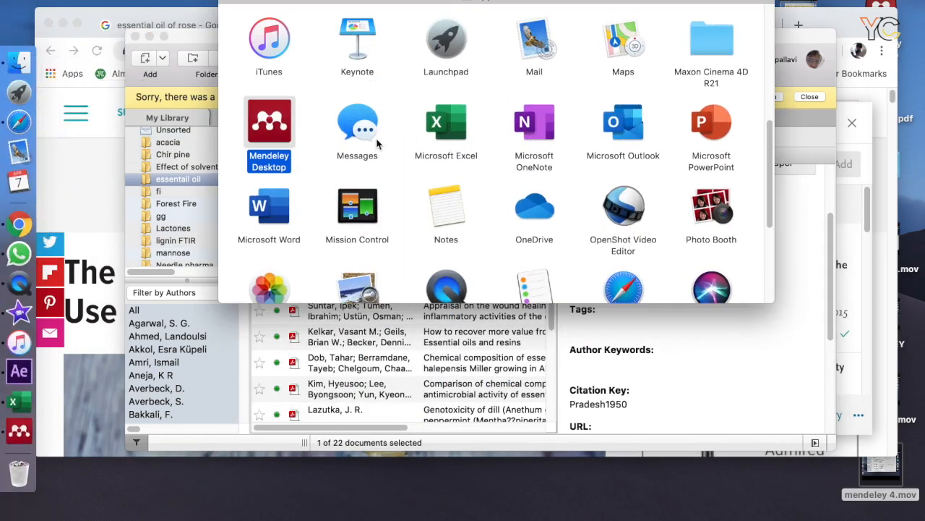
# Switch to Microsoft Word, create a blank document and enter a placeholder line of repeated g's followed by "hhhhhhhhhh".
pyautogui.doubleClick(282, 215)
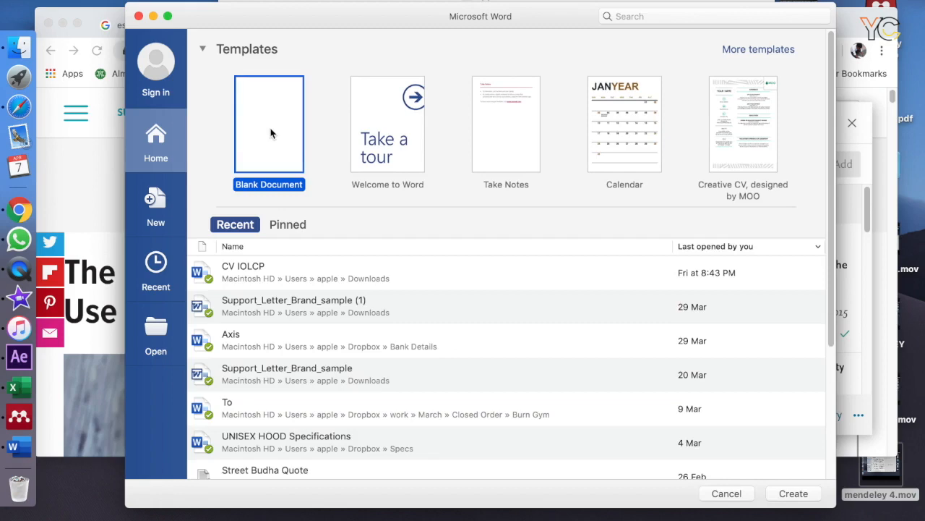
pyautogui.doubleClick(271, 133)
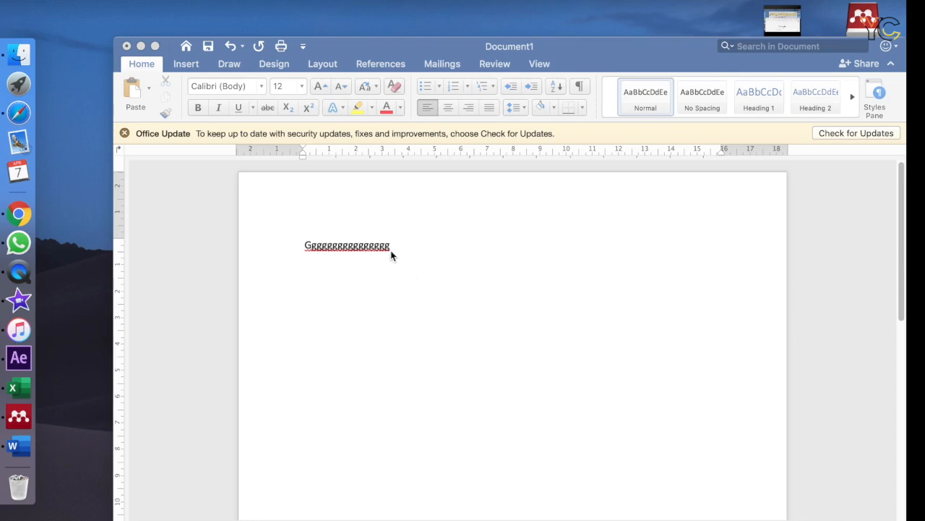
pyautogui.click(391, 250)
pyautogui.write('hhhhhhhhhh')
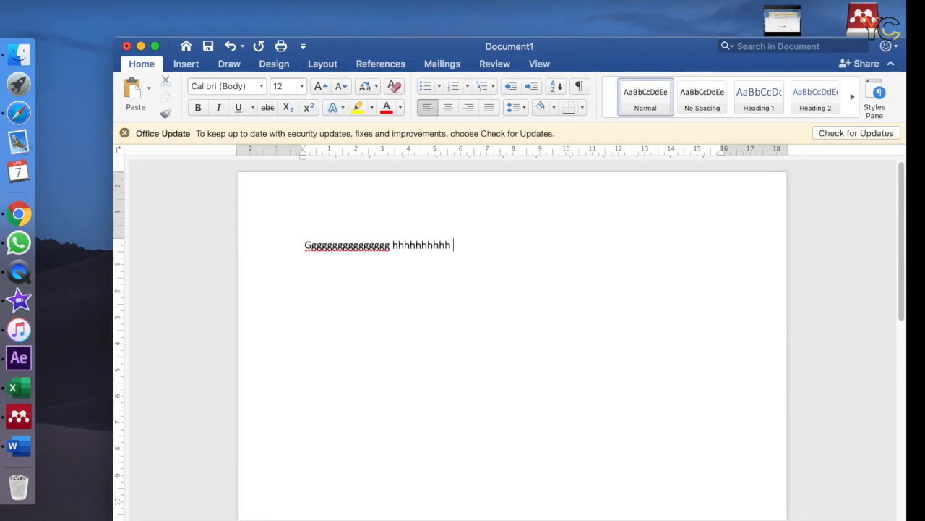
# Show the Mendeley citation tools, move the Word window fully into view and add a second placeholder line of repeated j's below.
pyautogui.click(383, 65)
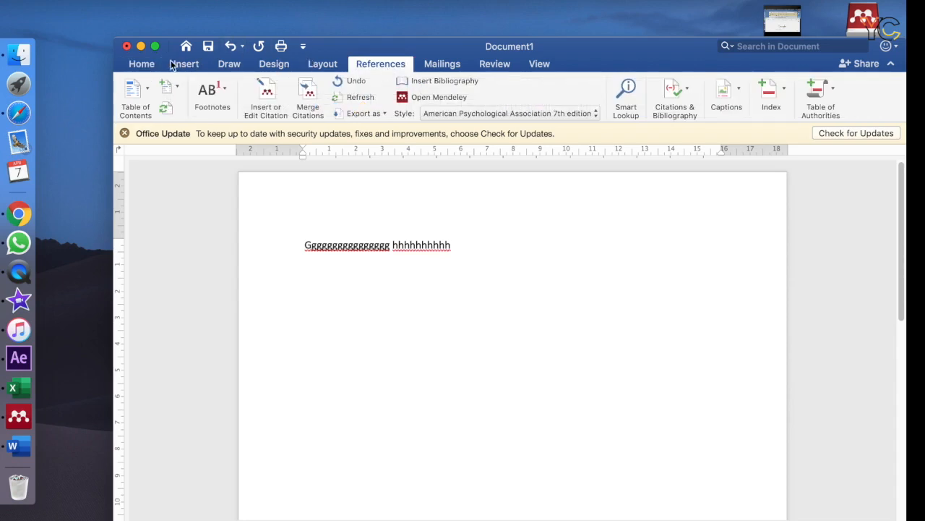
pyautogui.moveTo(557, 47); pyautogui.dragTo(479, 7)
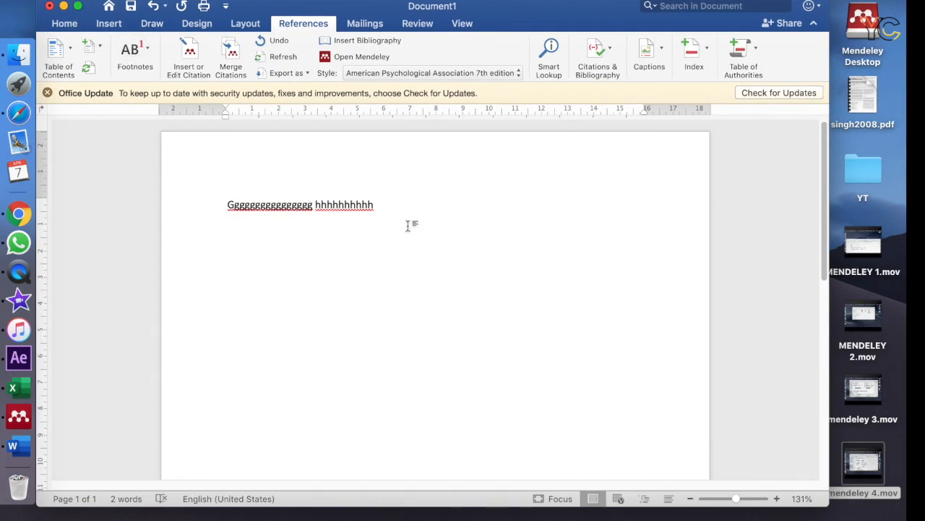
pyautogui.click(357, 242)
pyautogui.press('Return')
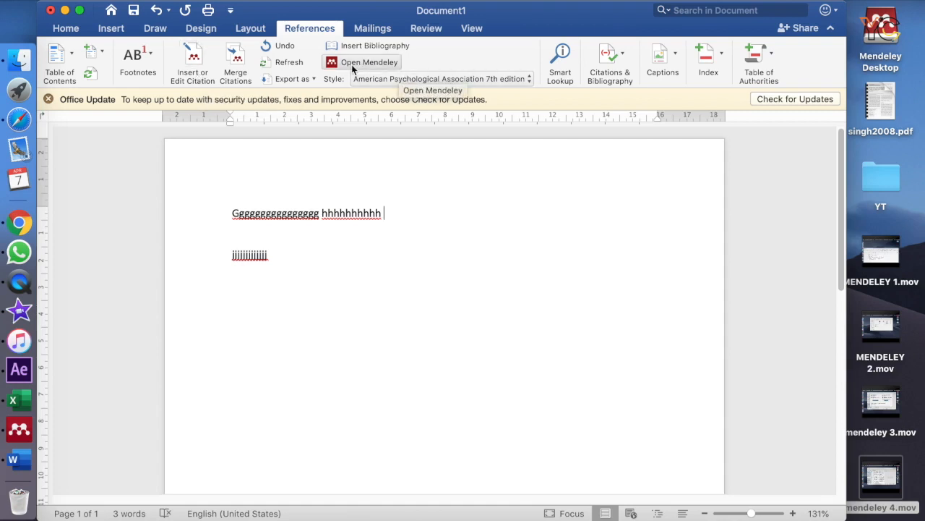
# Start a Mendeley citation after the first line, search My Library for "rose water" and choose the paper on damask rose volatile constituents.
pyautogui.click(197, 67)
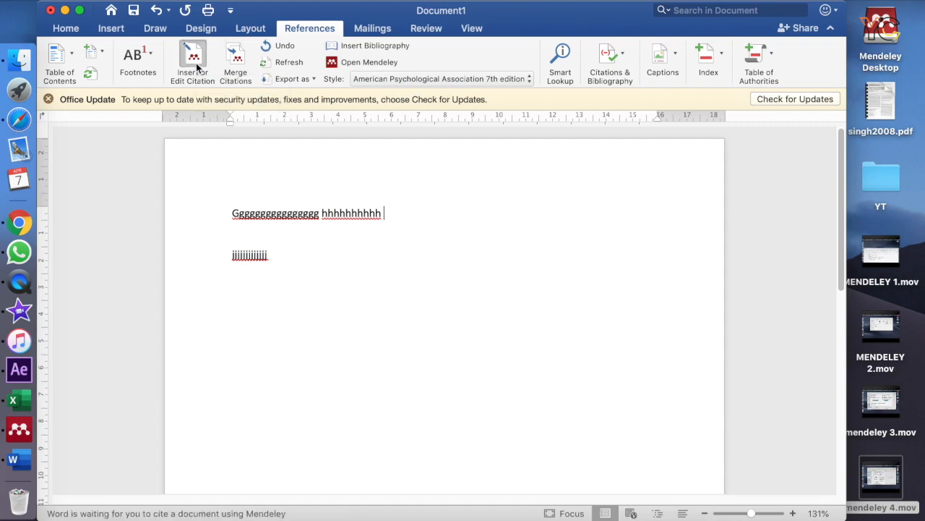
pyautogui.click(594, 214)
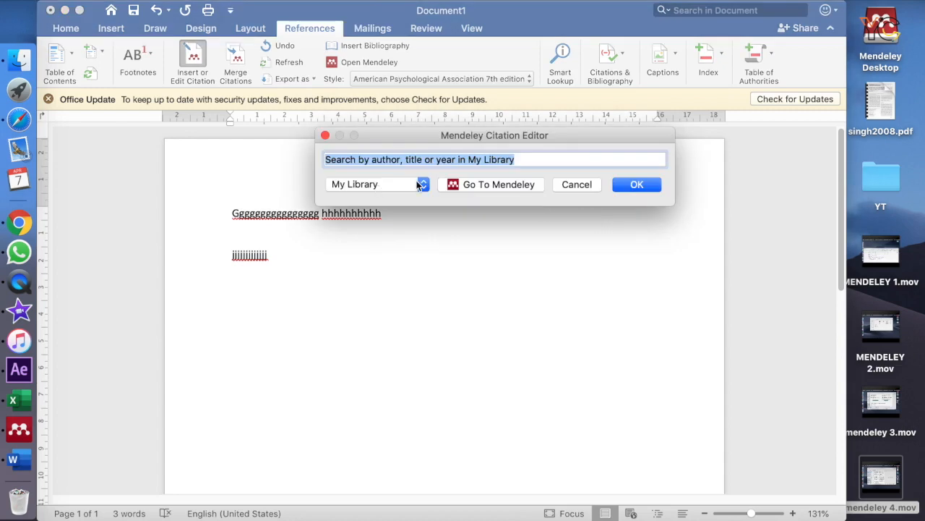
pyautogui.click(423, 186)
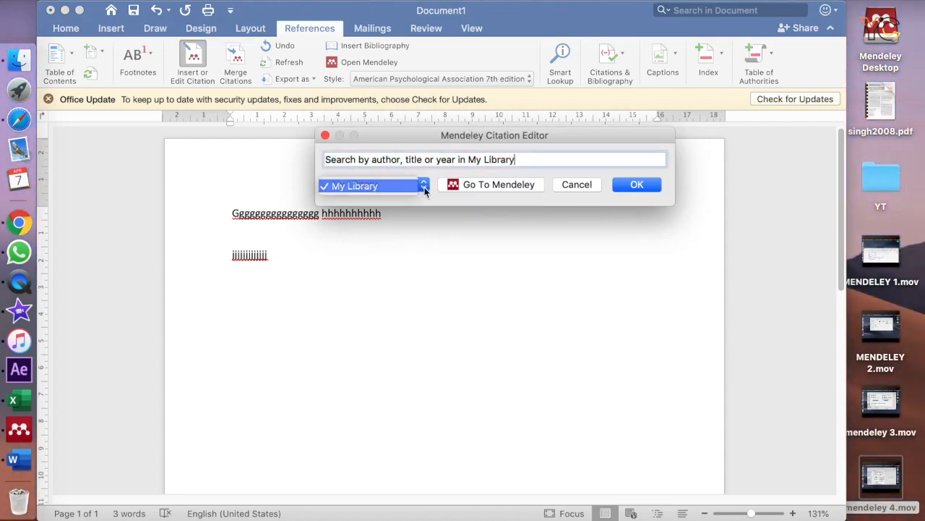
pyautogui.click(424, 189)
pyautogui.moveTo(510, 160); pyautogui.dragTo(286, 167)
pyautogui.write('rose')
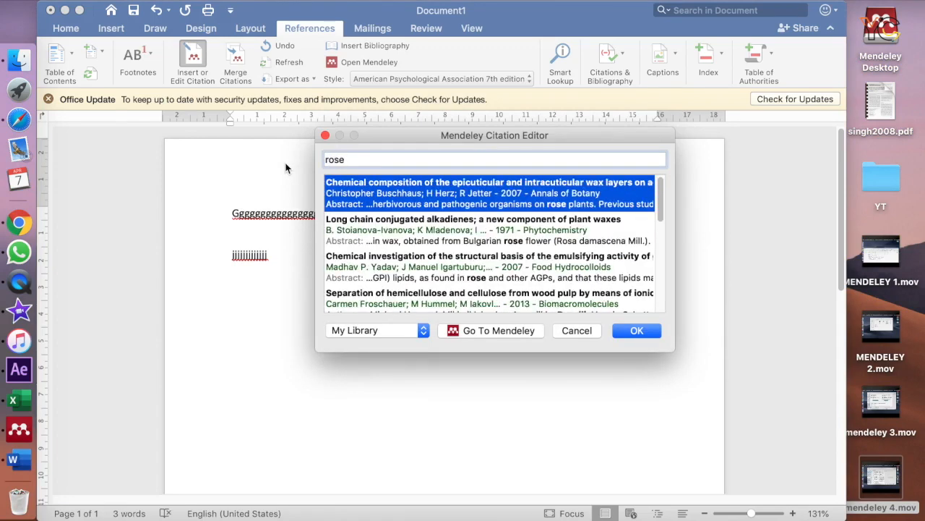
pyautogui.write(' water')
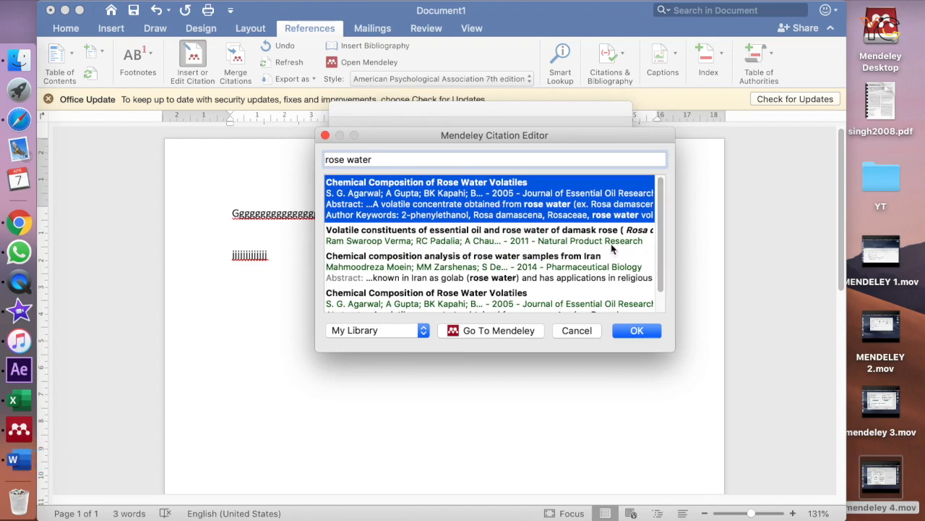
pyautogui.click(528, 240)
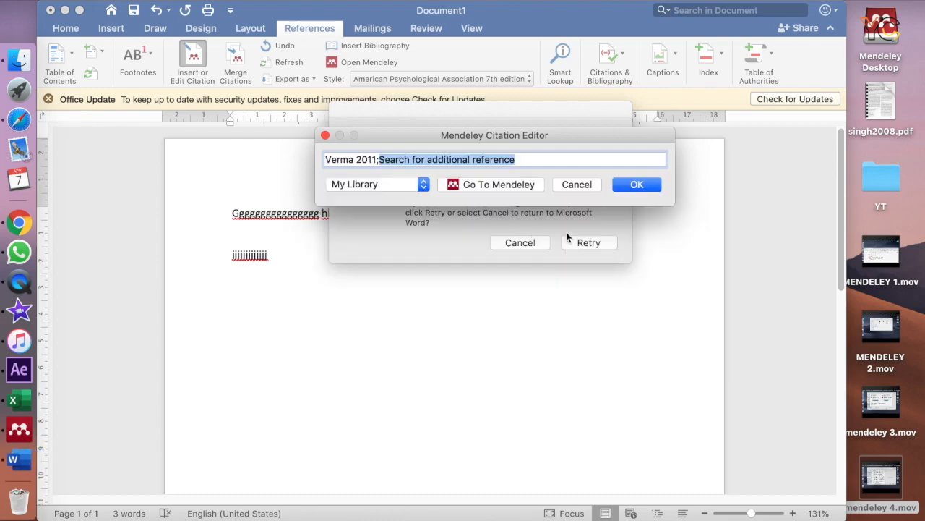
pyautogui.click(621, 186)
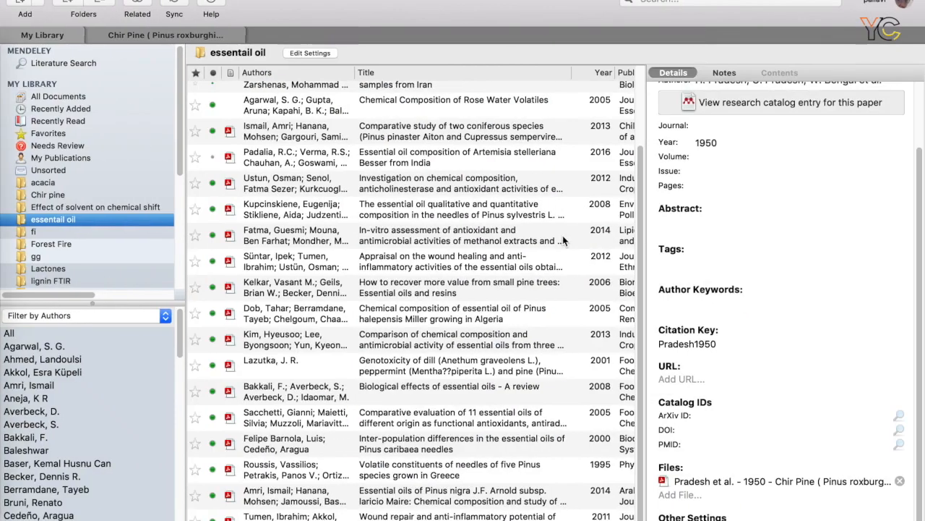
# Take Mendeley Desktop out of full screen and return to the Word document to complete the first line's citation.
pyautogui.moveTo(38, 5)
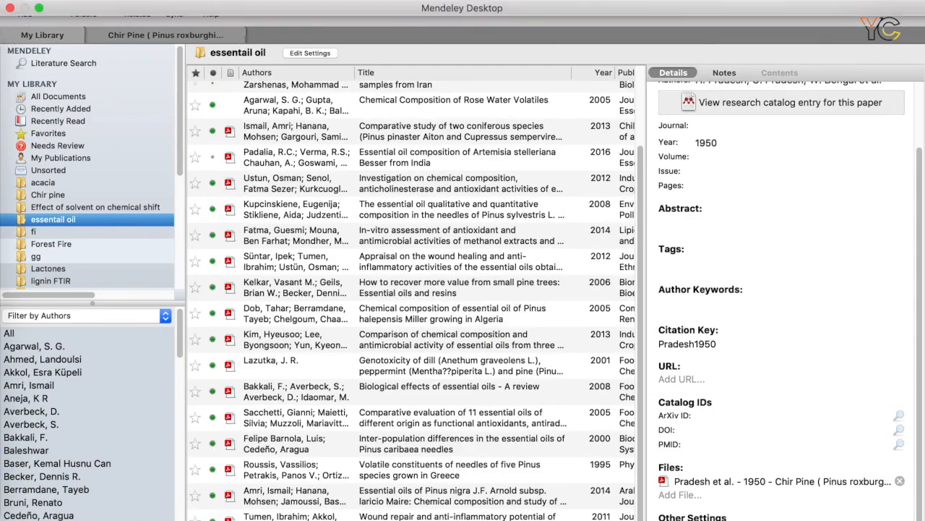
pyautogui.click(39, 10)
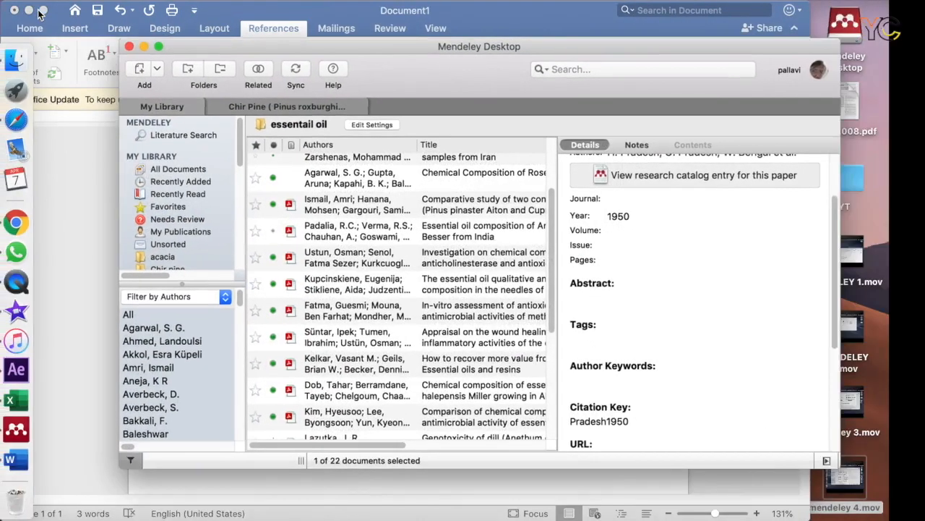
pyautogui.click(271, 471)
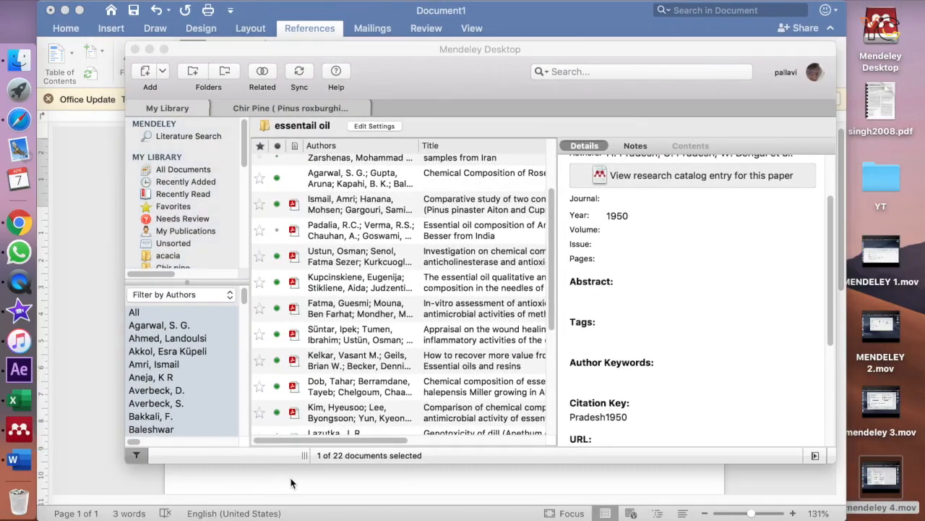
pyautogui.click(582, 243)
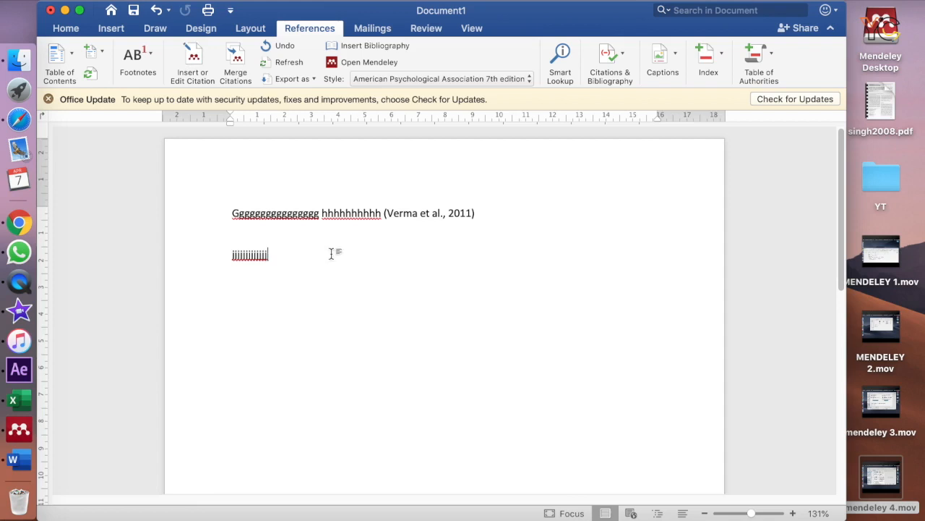
# Cite the paper on structural analysis of xyloglucans after the second placeholder line, searching My Library for "polysacc".
pyautogui.click(194, 68)
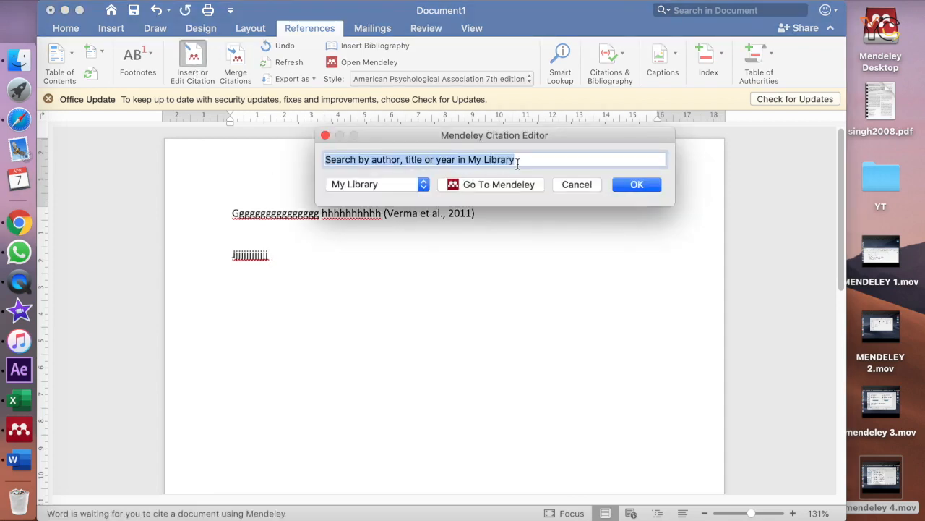
pyautogui.write('r')
pyautogui.press('BackSpace')
pyautogui.write('po')
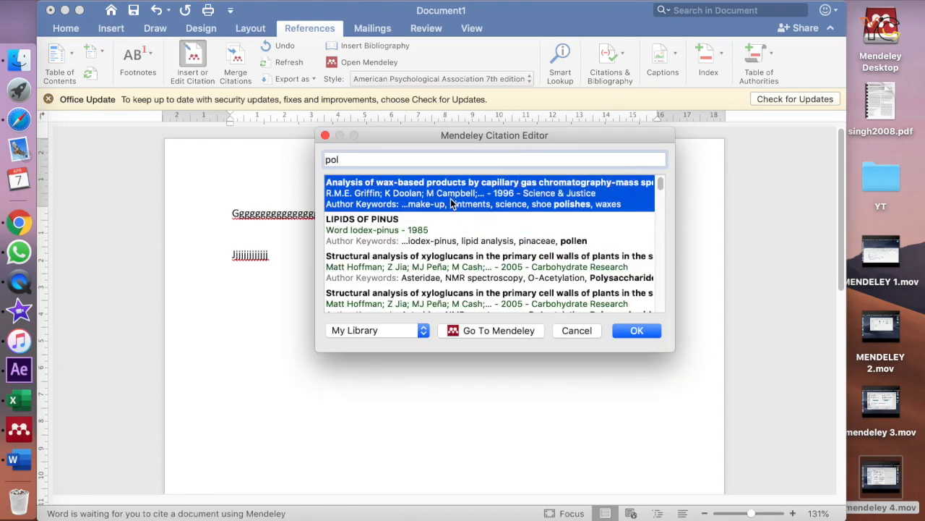
pyautogui.write('lysacc')
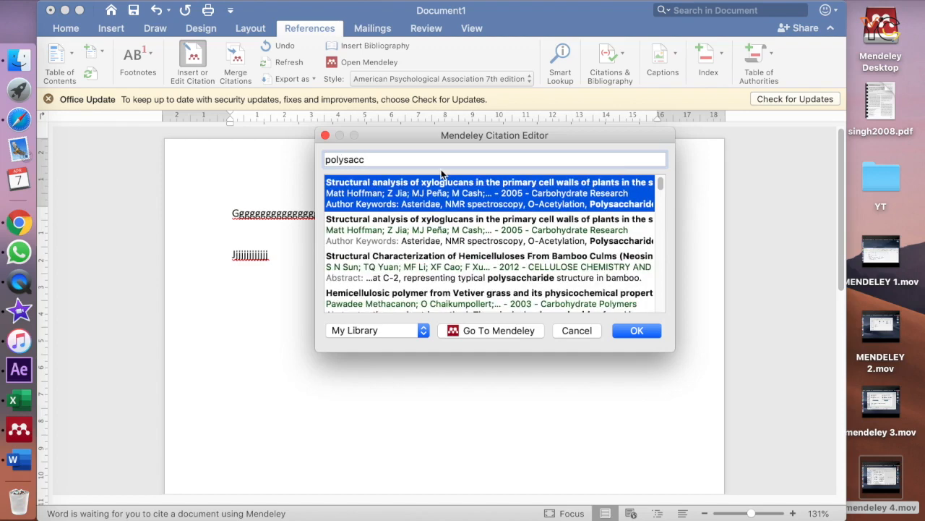
pyautogui.doubleClick(362, 234)
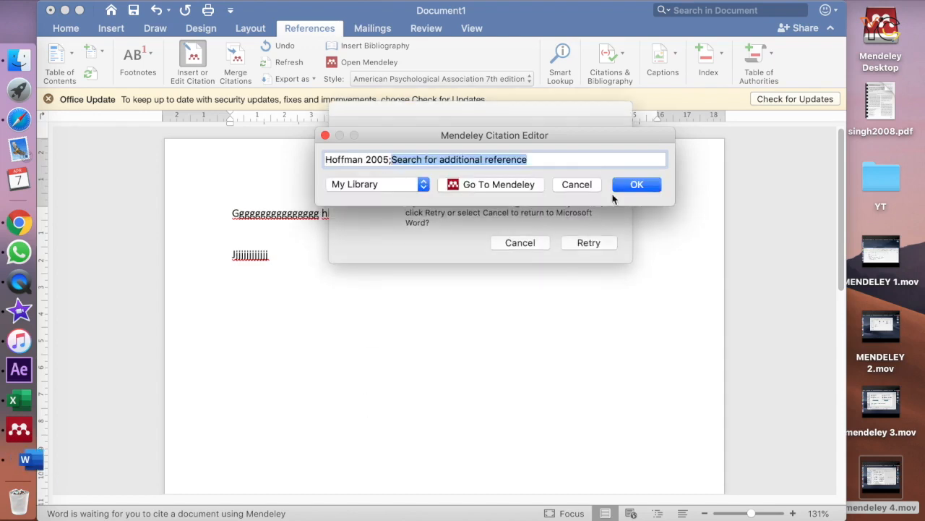
pyautogui.click(622, 184)
pyautogui.click(591, 243)
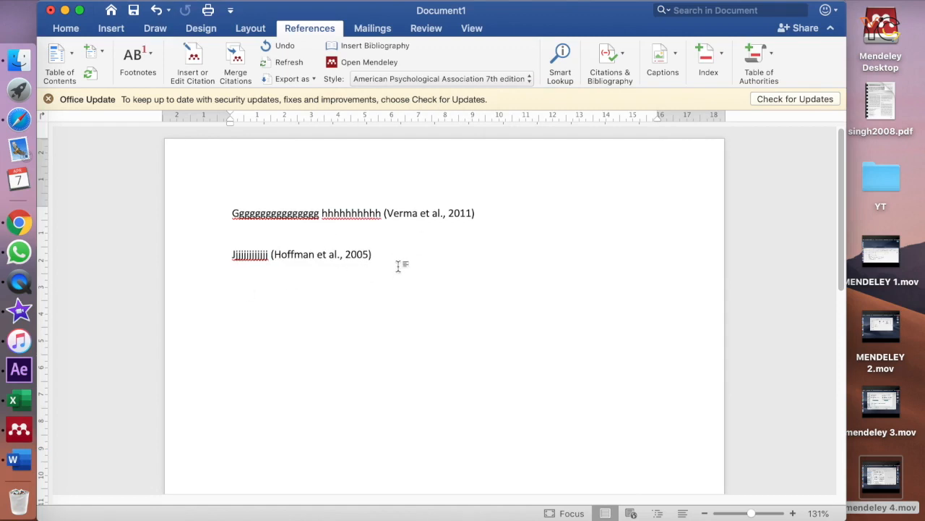
# Insert the Mendeley bibliography on a new line below the second citation and make the Word window full screen.
pyautogui.press('Return')
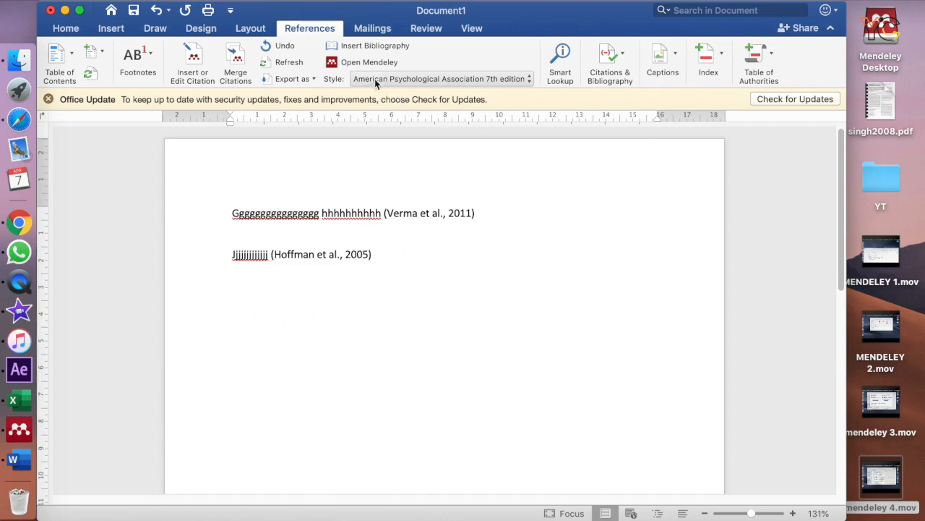
pyautogui.click(350, 49)
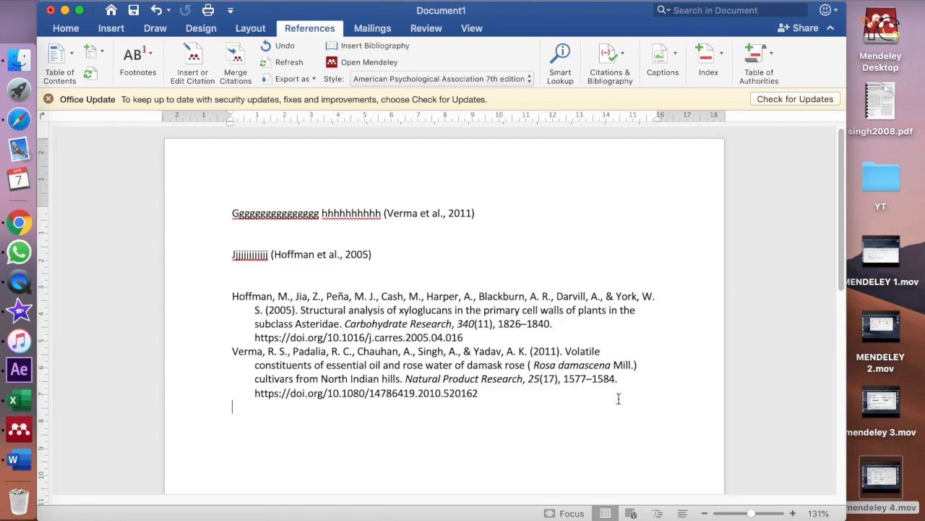
pyautogui.click(81, 13)
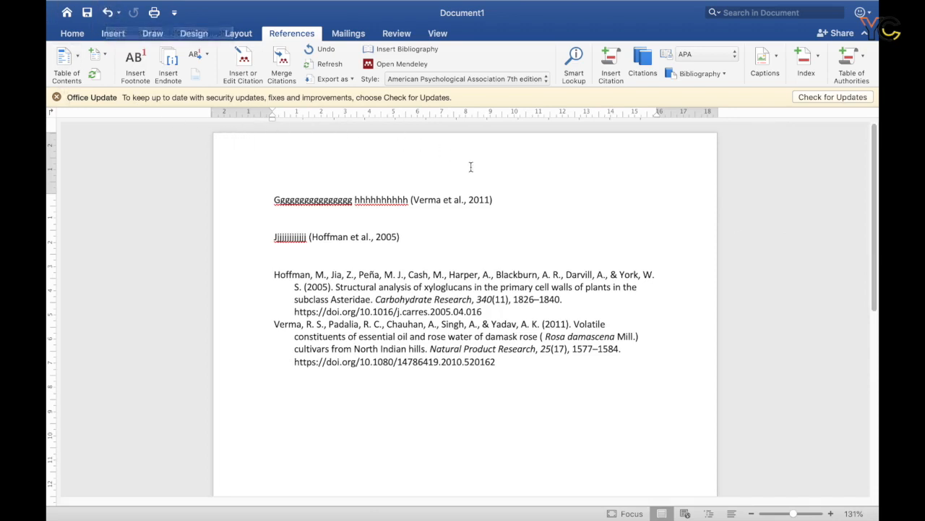
# Change the Mendeley citation style to Nature and highlight the first citation number and the bibliography entries.
pyautogui.moveTo(473, 6)
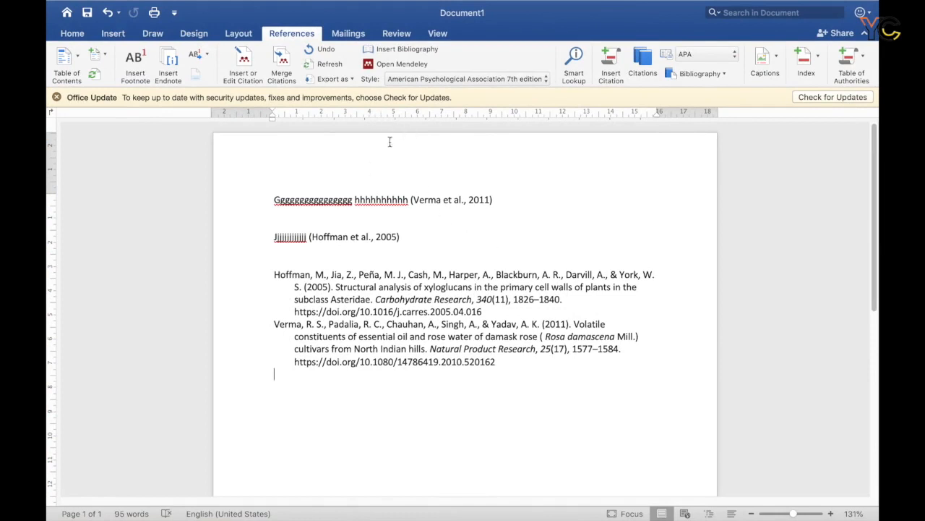
pyautogui.click(493, 79)
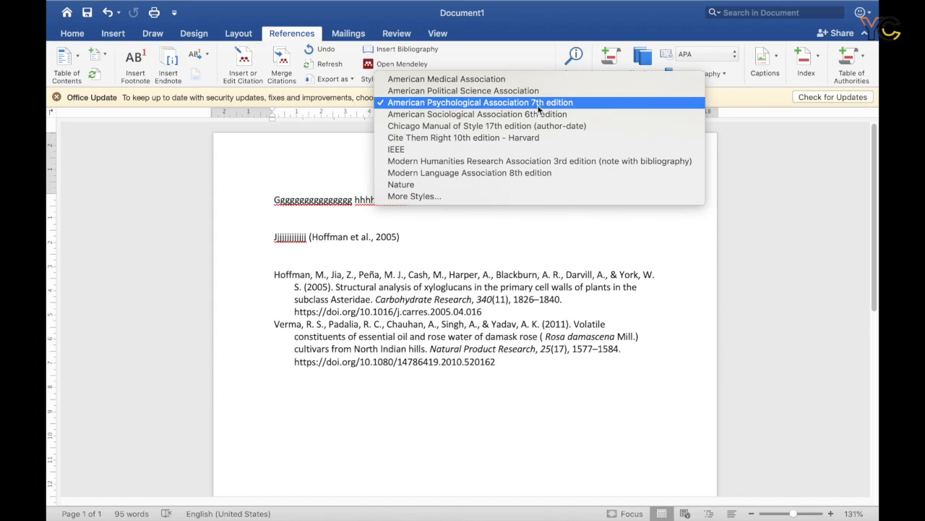
pyautogui.click(410, 185)
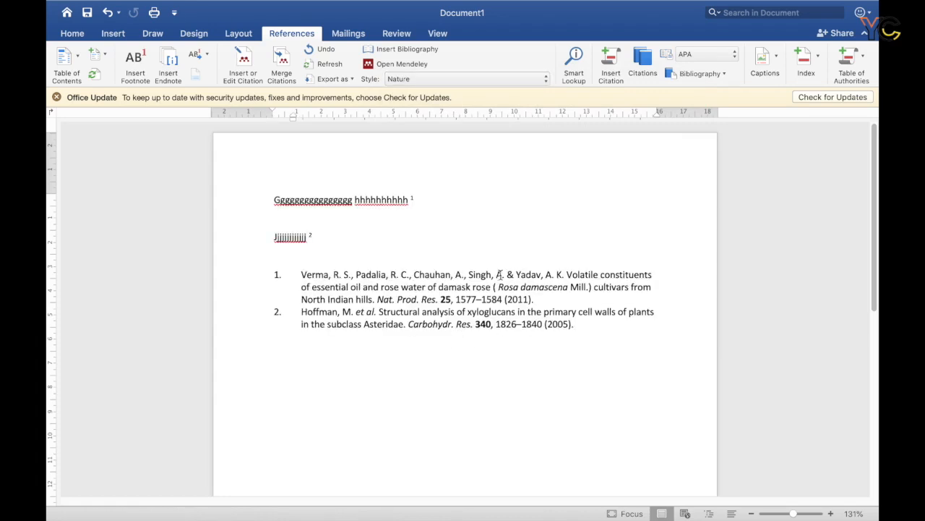
pyautogui.doubleClick(415, 196)
pyautogui.moveTo(589, 333)
pyautogui.mouseDown()
pyautogui.moveTo(368, 329)
pyautogui.moveTo(314, 312)
pyautogui.moveTo(266, 275)
pyautogui.mouseUp()
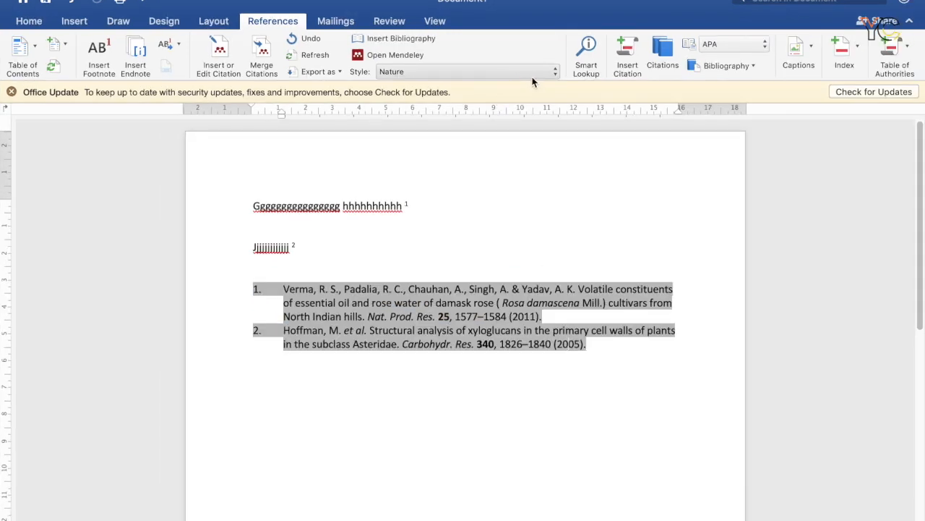
# Open Mendeley's additional citation styles from Word, search all styles for "carbohydrate polymers" and install Carbohydrate Polymers.
pyautogui.click(537, 80)
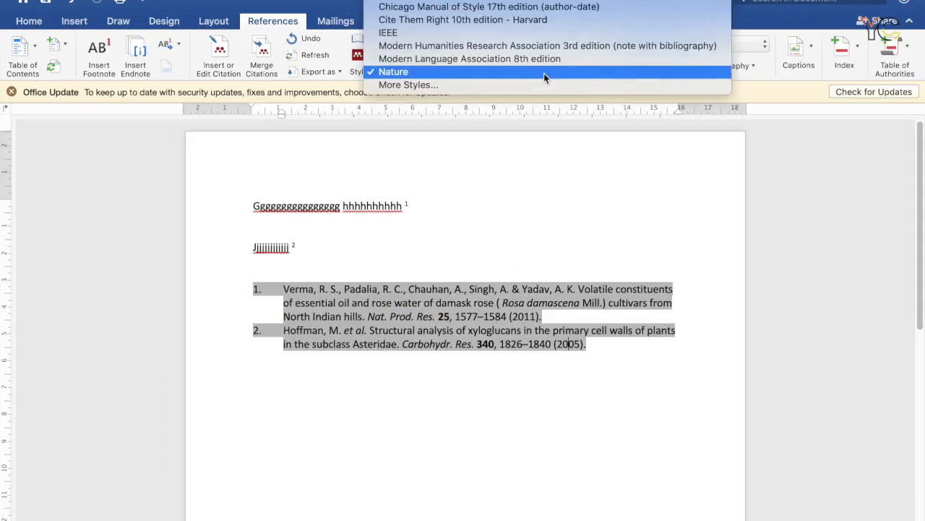
pyautogui.click(437, 83)
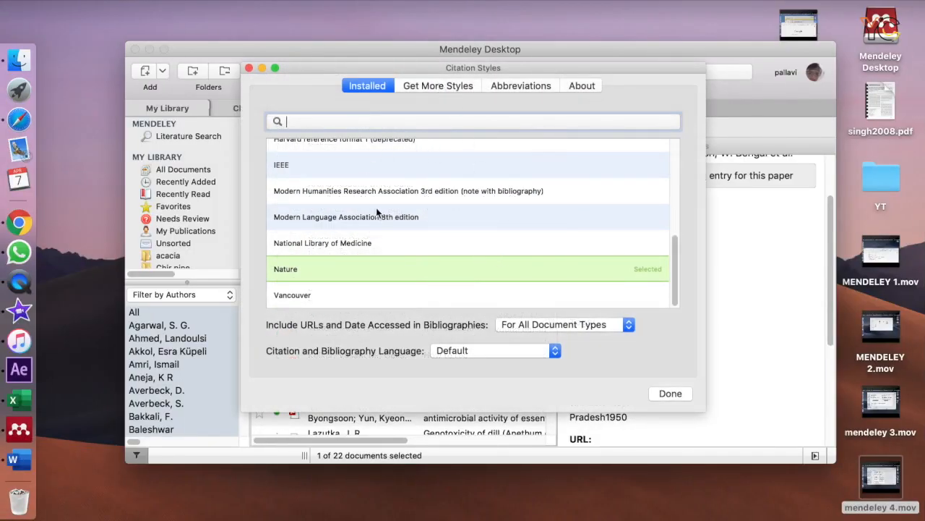
pyautogui.moveTo(676, 269); pyautogui.dragTo(680, 317)
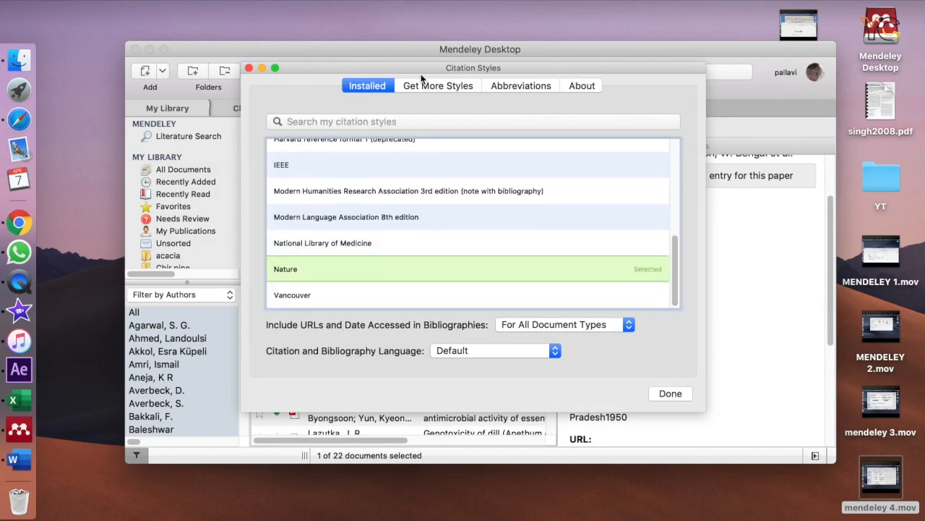
pyautogui.click(438, 86)
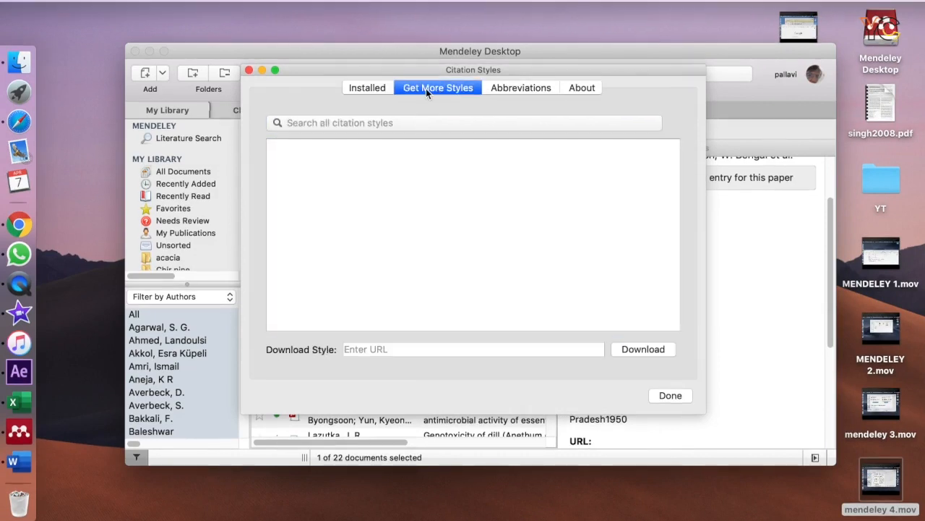
pyautogui.click(410, 123)
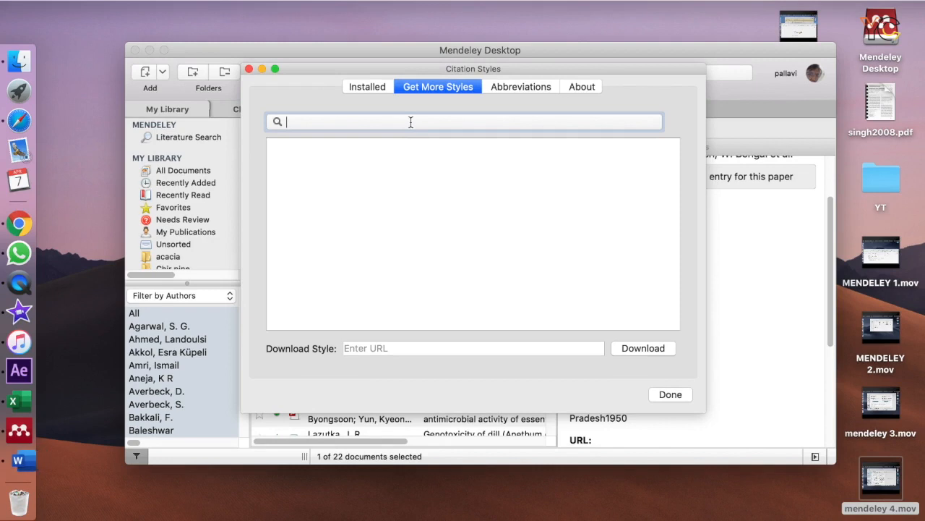
pyautogui.write('car')
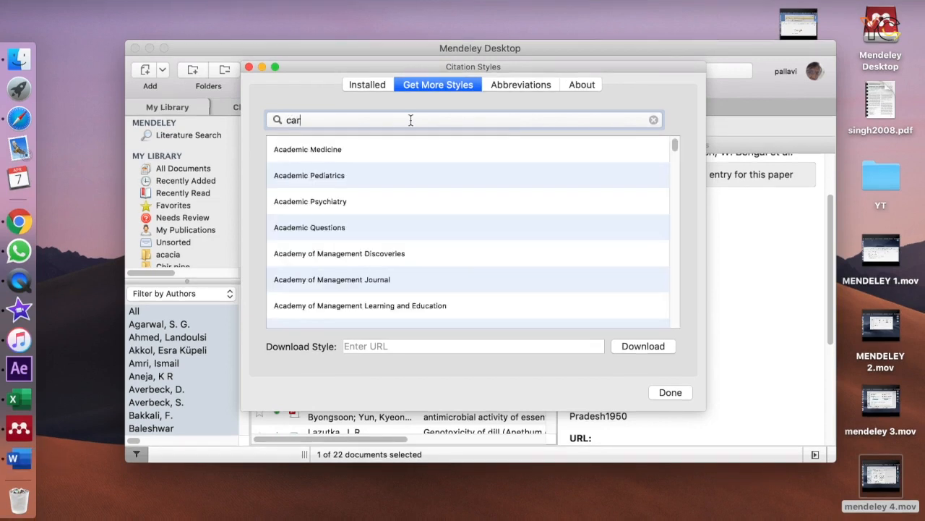
pyautogui.write('bohydrate polymers')
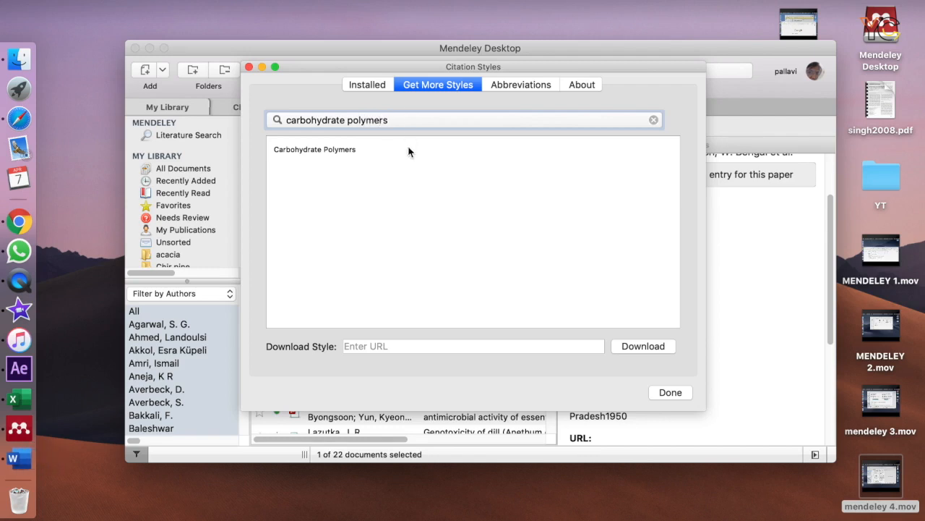
pyautogui.click(334, 152)
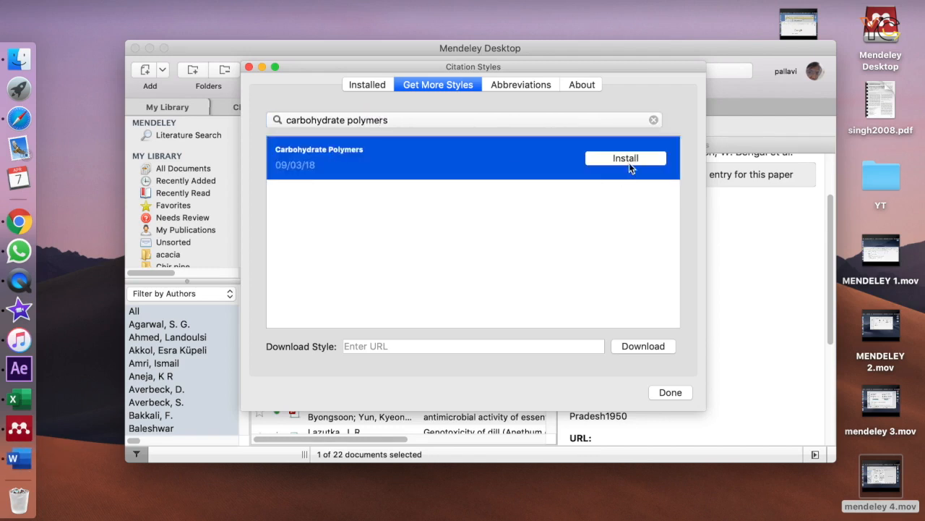
pyautogui.click(629, 161)
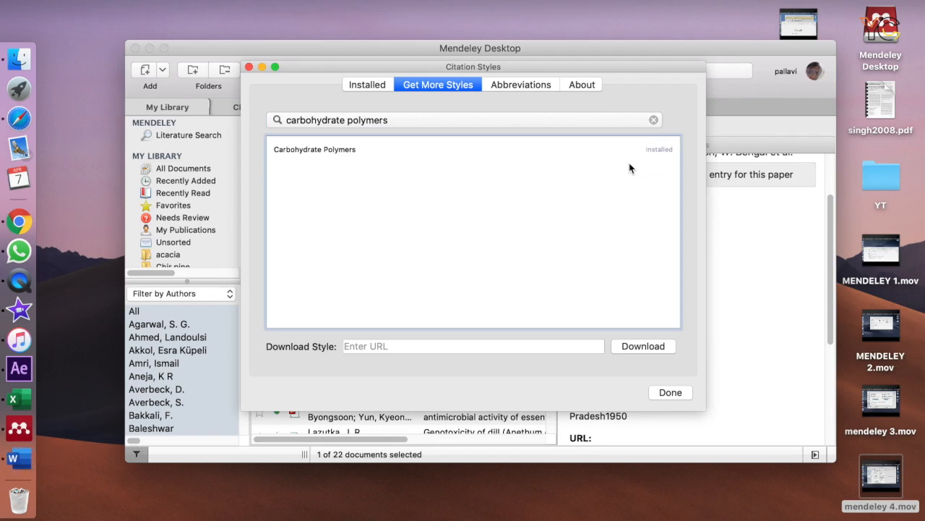
# Search all citation styles for "journal of chrom" and install both Journal of Chromatography A and Journal of Chromatography B.
pyautogui.click(431, 122)
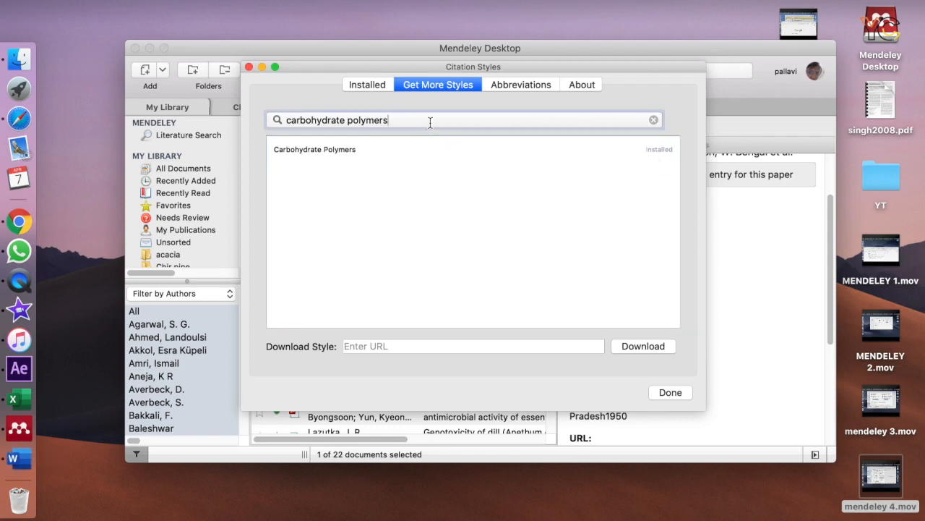
pyautogui.press('BackSpace')
pyautogui.press('BackSpace')
pyautogui.press('BackSpace')
pyautogui.press('BackSpace')
pyautogui.press('BackSpace')
pyautogui.press('BackSpace')
pyautogui.press('BackSpace')
pyautogui.press('BackSpace')
pyautogui.press('BackSpace')
pyautogui.press('BackSpace')
pyautogui.press('BackSpace')
pyautogui.press('BackSpace')
pyautogui.press('BackSpace')
pyautogui.press('BackSpace')
pyautogui.press('BackSpace')
pyautogui.press('BackSpace')
pyautogui.press('BackSpace')
pyautogui.press('BackSpace')
pyautogui.press('BackSpace')
pyautogui.press('BackSpace')
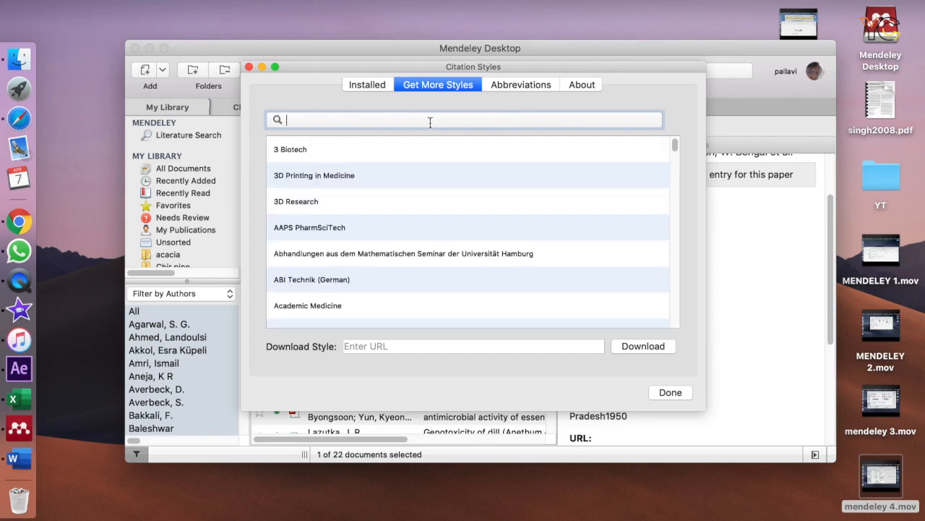
pyautogui.write('journal of')
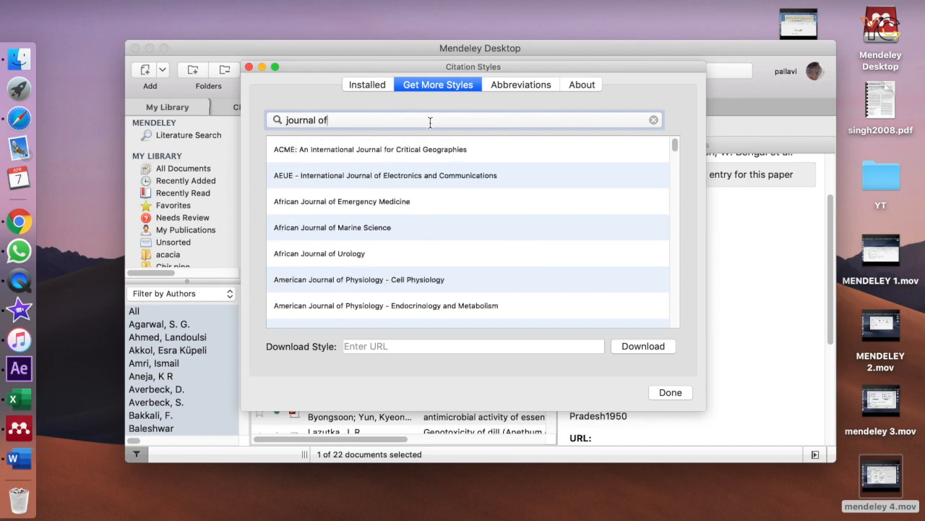
pyautogui.write(' chrom')
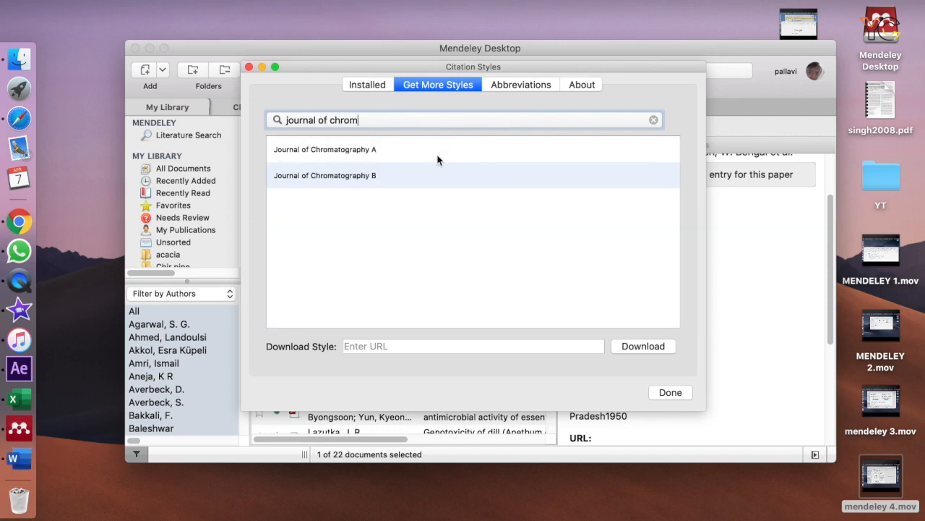
pyautogui.click(439, 152)
pyautogui.click(659, 156)
pyautogui.click(640, 182)
pyautogui.click(644, 184)
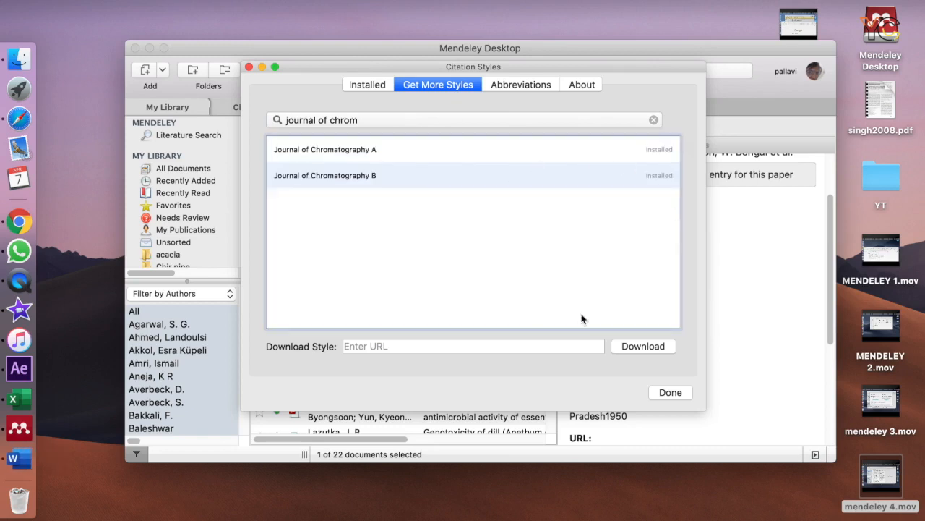
# Set Journal of Chromatography B from the installed styles as the citation style in use and finish the style selection.
pyautogui.click(369, 87)
pyautogui.moveTo(677, 232); pyautogui.dragTo(677, 268)
pyautogui.scroll(-1, 677, 263)
pyautogui.scroll(-1, 674, 269)
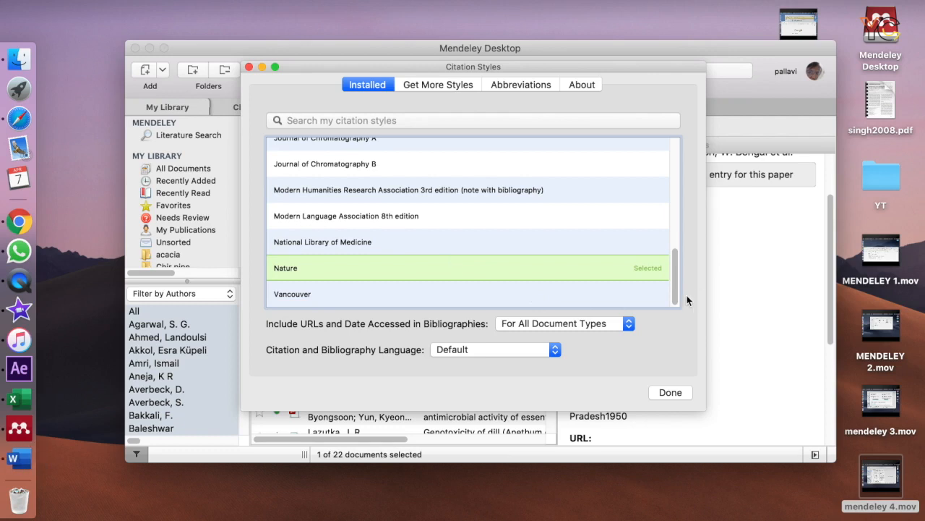
pyautogui.scroll(3, 677, 302)
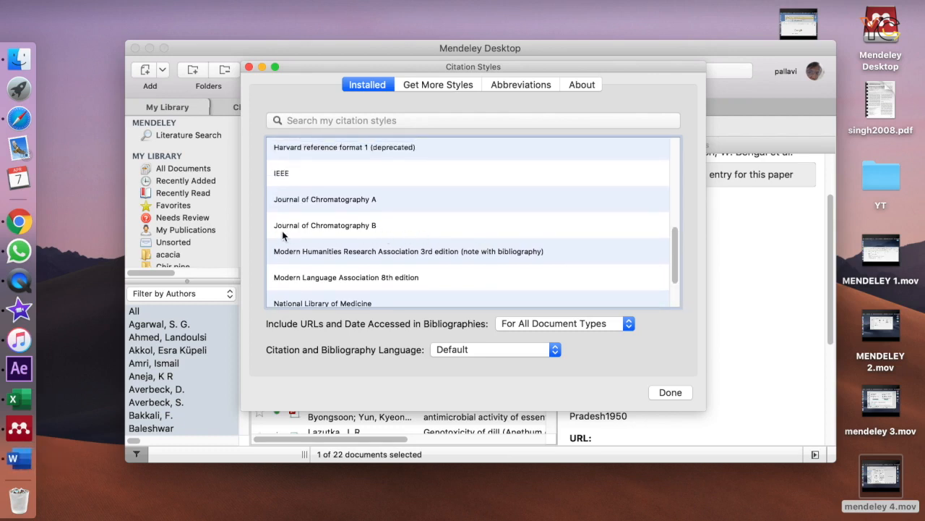
pyautogui.click(370, 233)
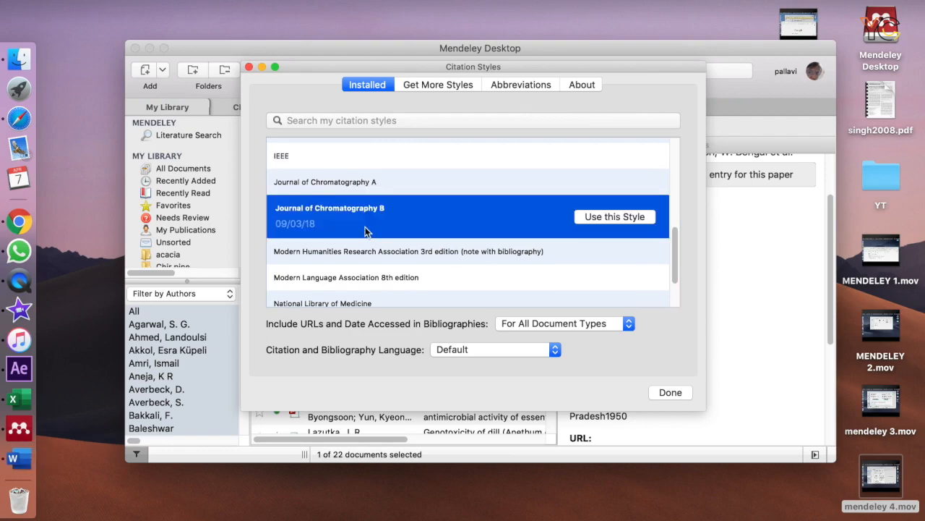
pyautogui.click(604, 217)
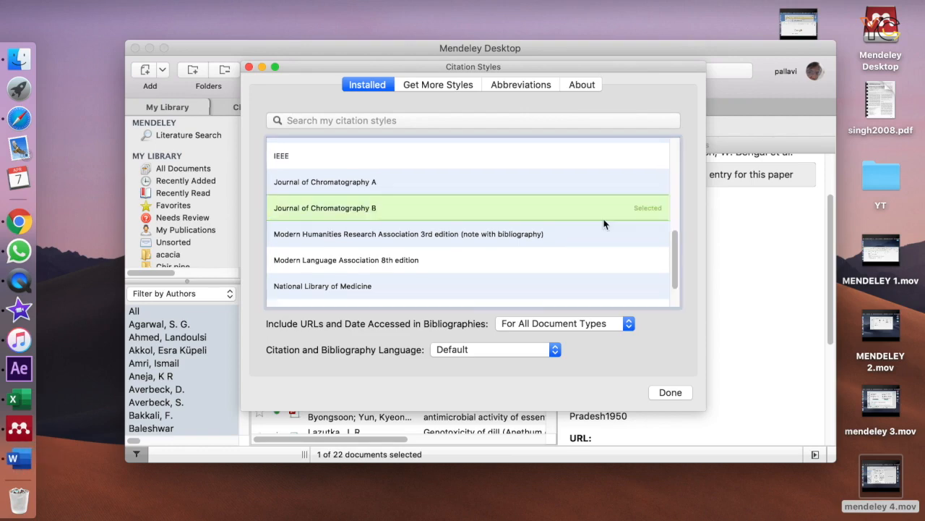
pyautogui.click(669, 392)
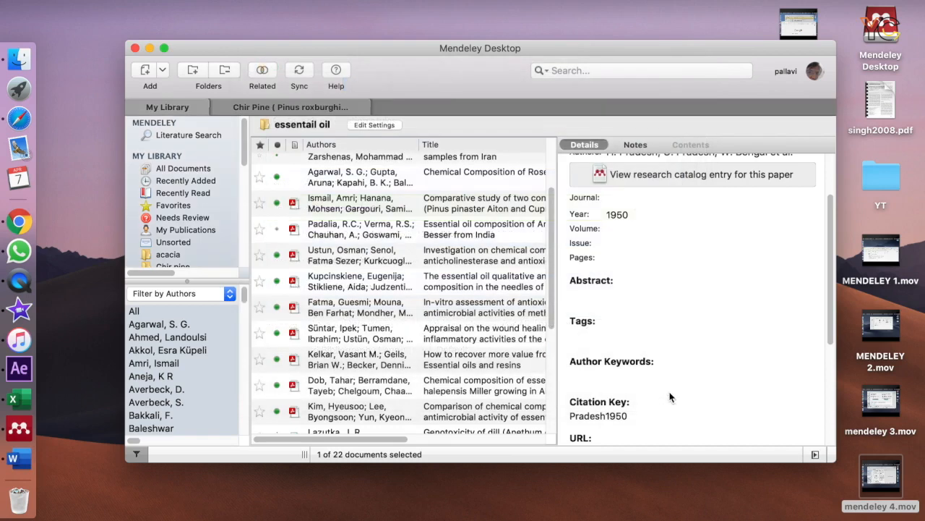
# Switch back to Microsoft Word and continue the pending Mendeley request to apply the chosen style to the document.
pyautogui.click(41, 463)
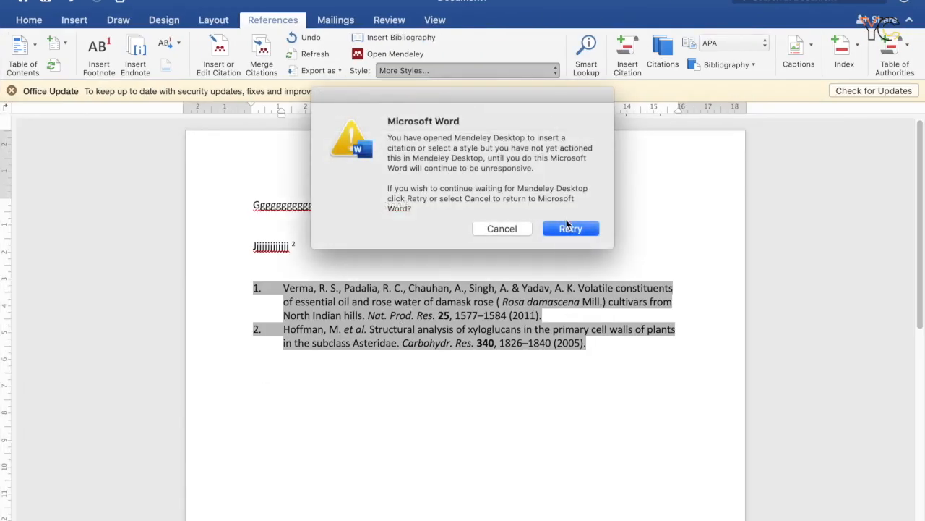
pyautogui.click(570, 229)
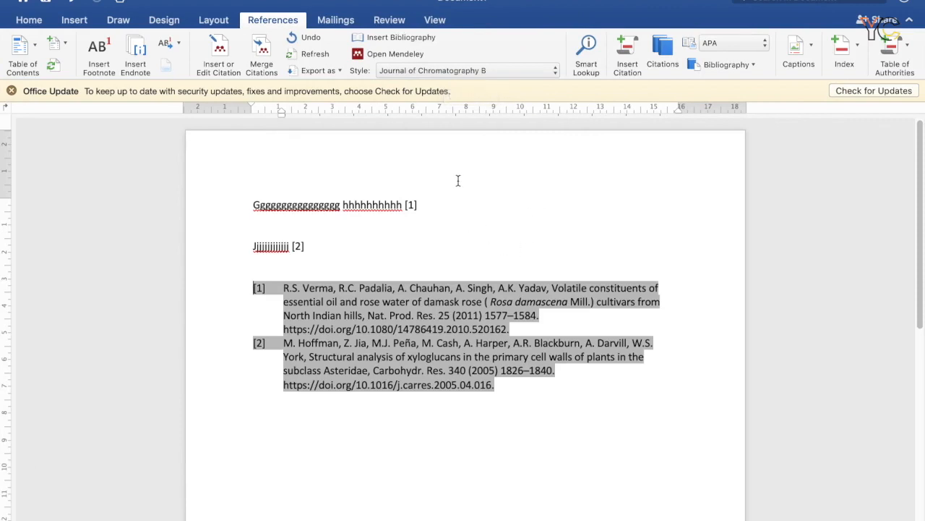
pyautogui.moveTo(442, 1)
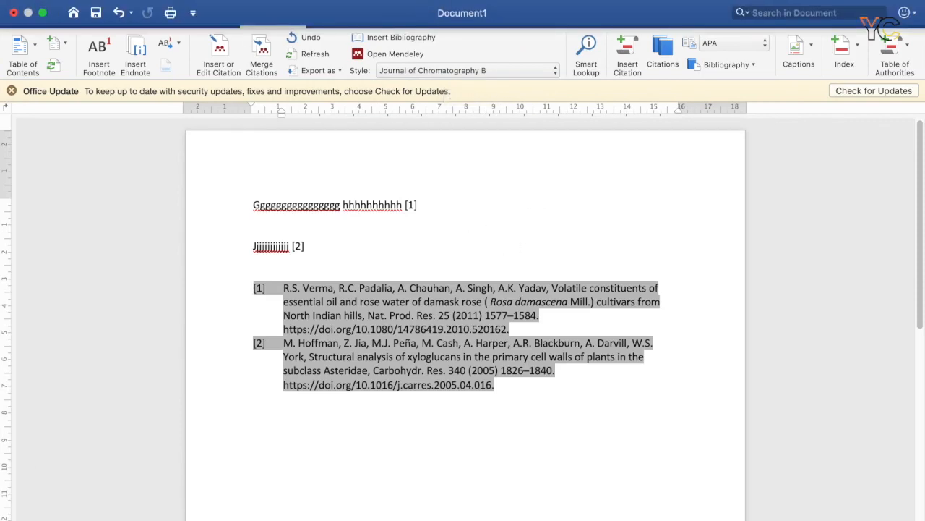